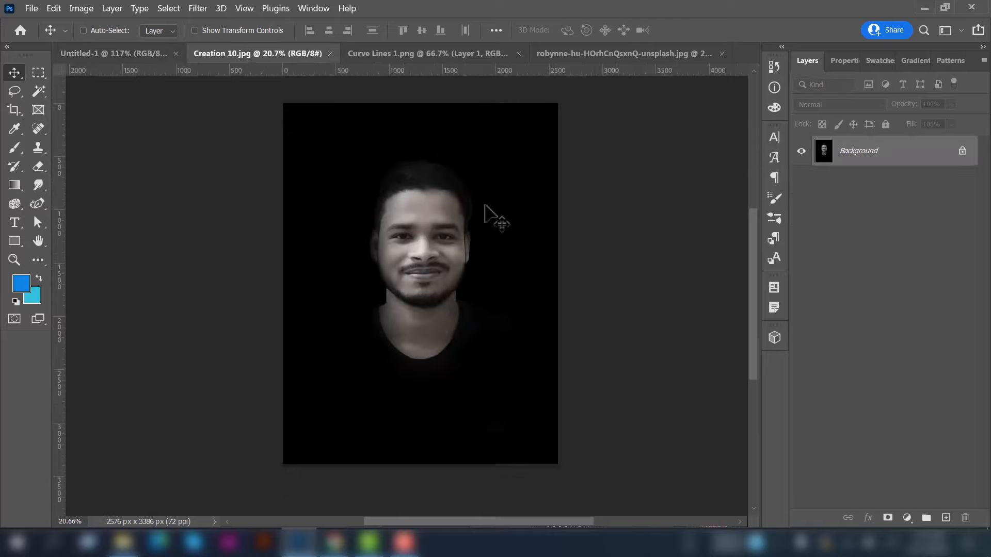
Drag the Creation 10.jpg grayscale portrait onto the Untitled-1 poster canvas as Layer 1
drag(458, 220, 370, 217)
scroll(370, 217, down, 3)
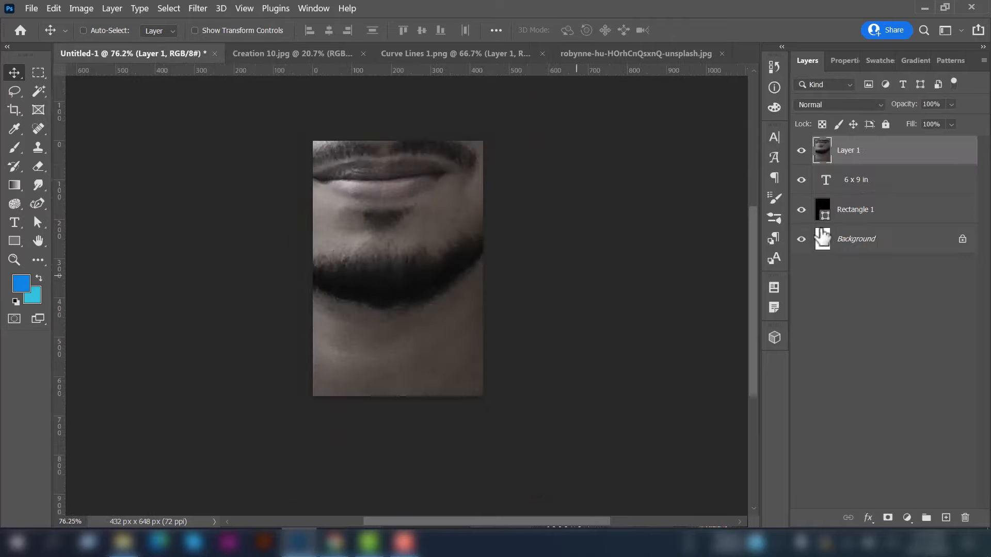
Convert the portrait layer into a smart object
right_click(881, 165)
click(733, 224)
scroll(384, 329, down, 1)
scroll(385, 330, down, 5)
Scale the portrait down to about a third and place it over the black rectangle
key(ctrl+t)
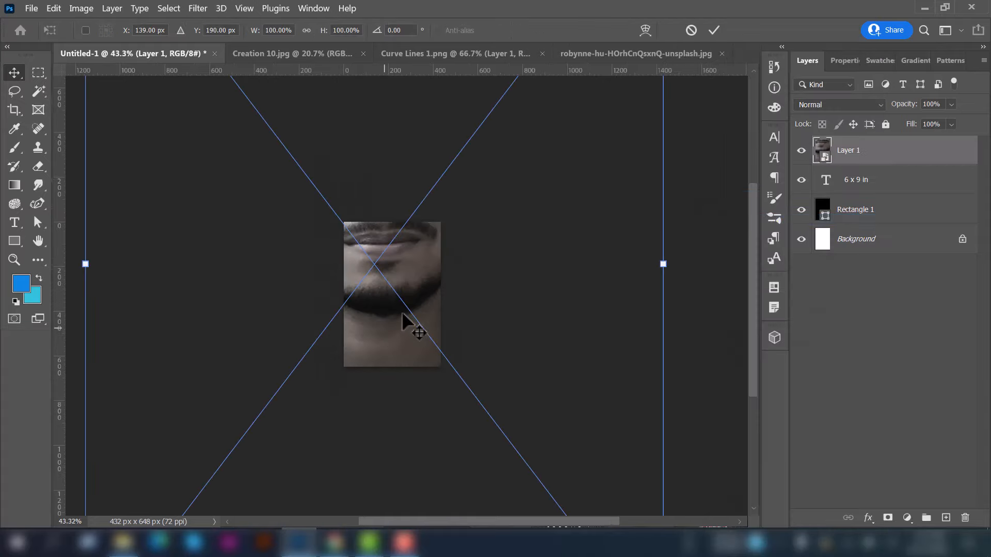
scroll(405, 320, down, 5)
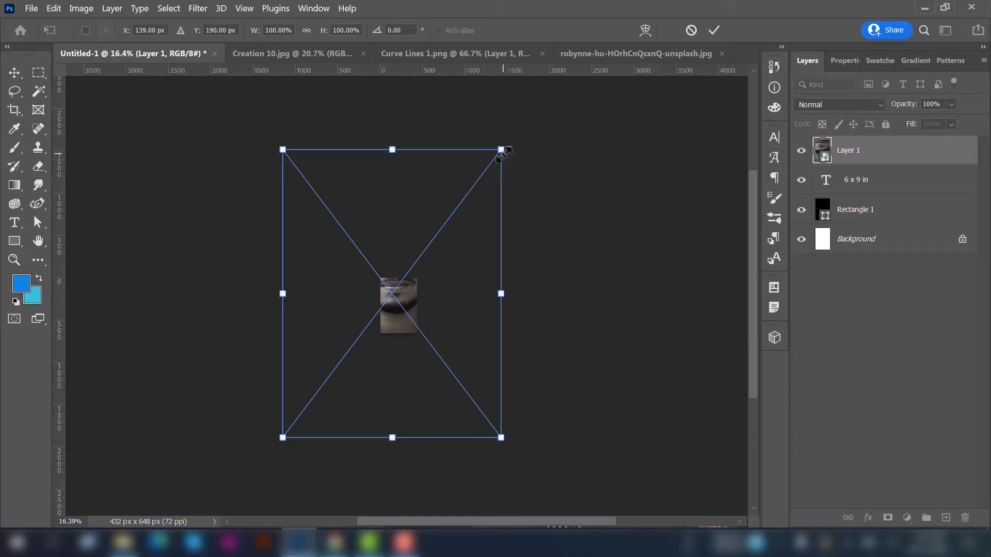
drag(502, 152, 431, 286)
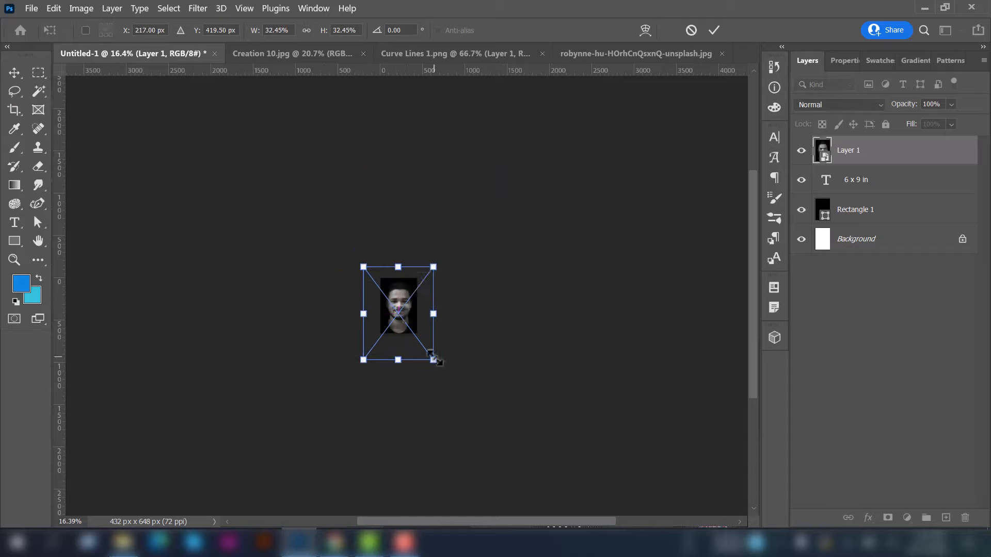
drag(433, 360, 398, 313)
click(714, 30)
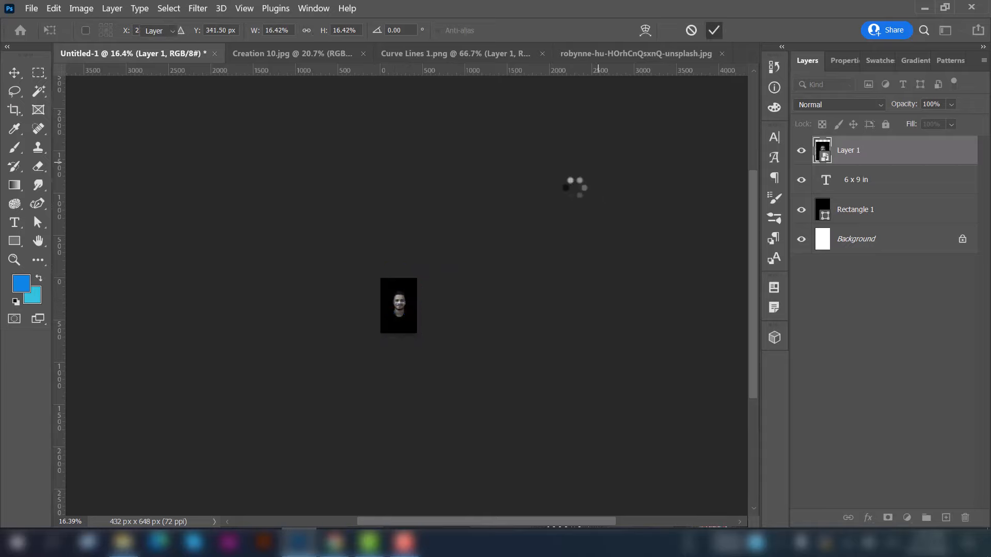
Fit the poster in view and delete the 6 x 9 in text layer
key(ctrl+0)
scroll(336, 253, down, 2)
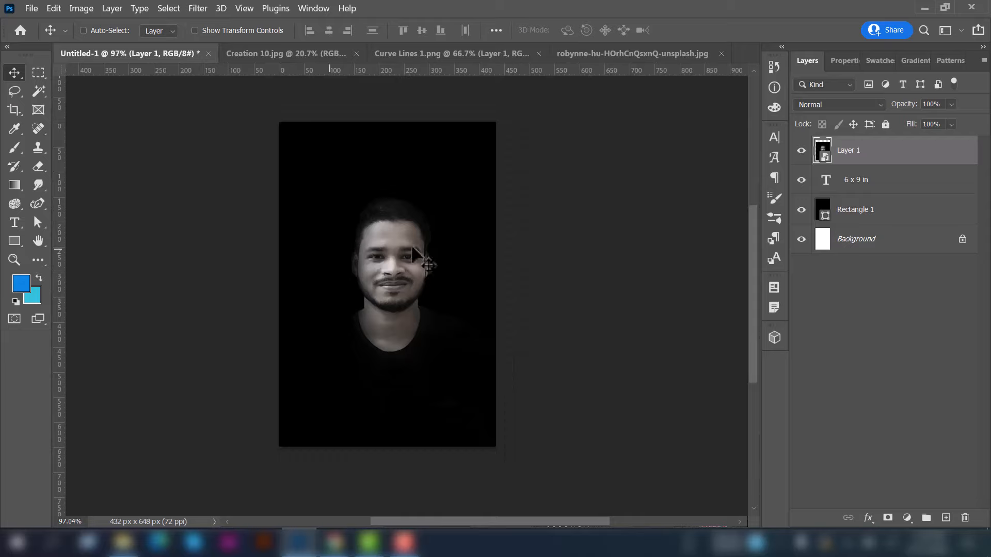
key(ctrl+a)
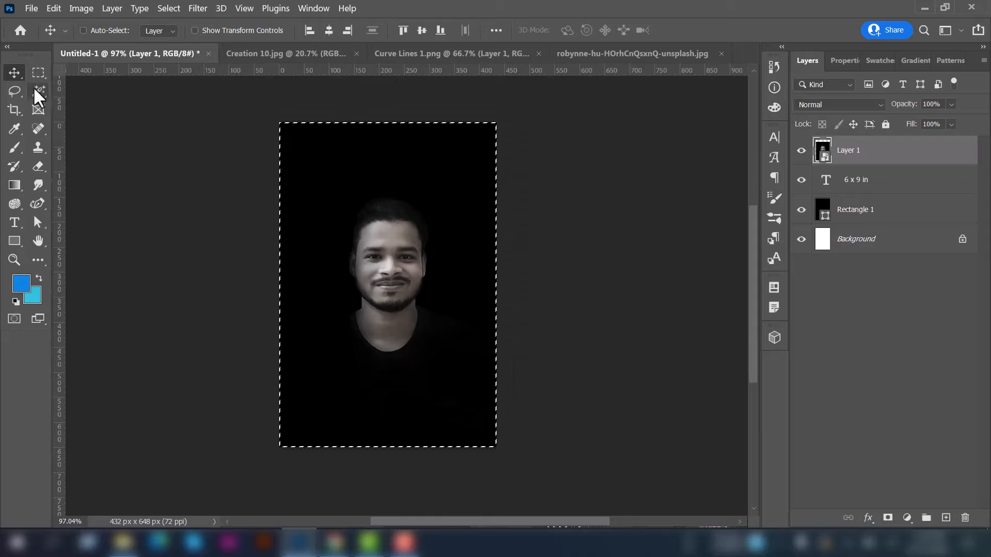
click(39, 93)
click(119, 104)
click(14, 72)
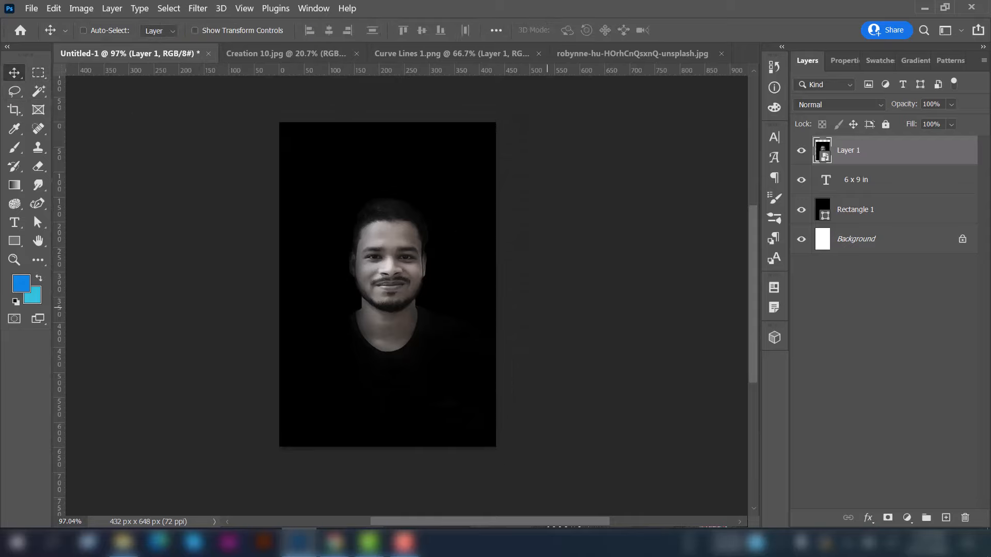
scroll(426, 242, up, 1)
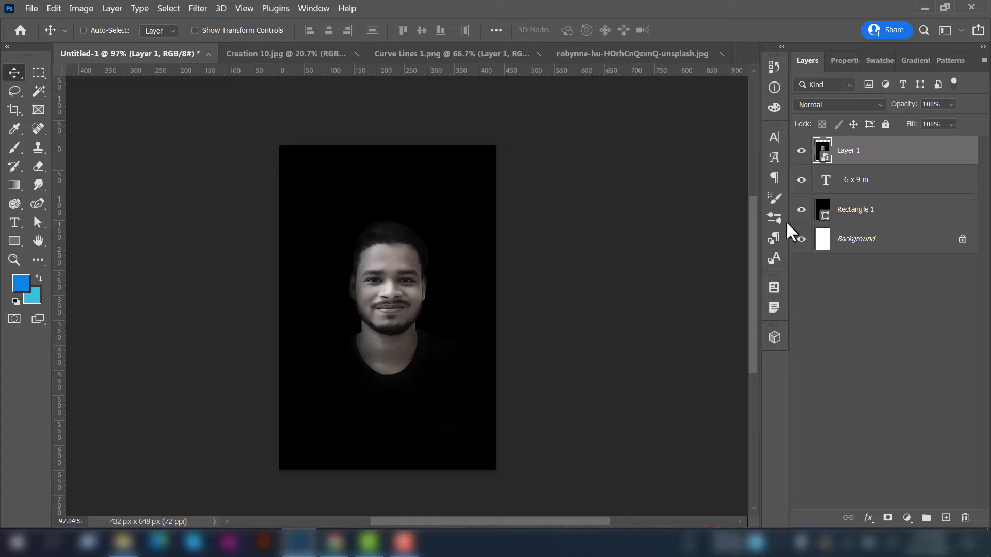
click(891, 191)
key(Delete)
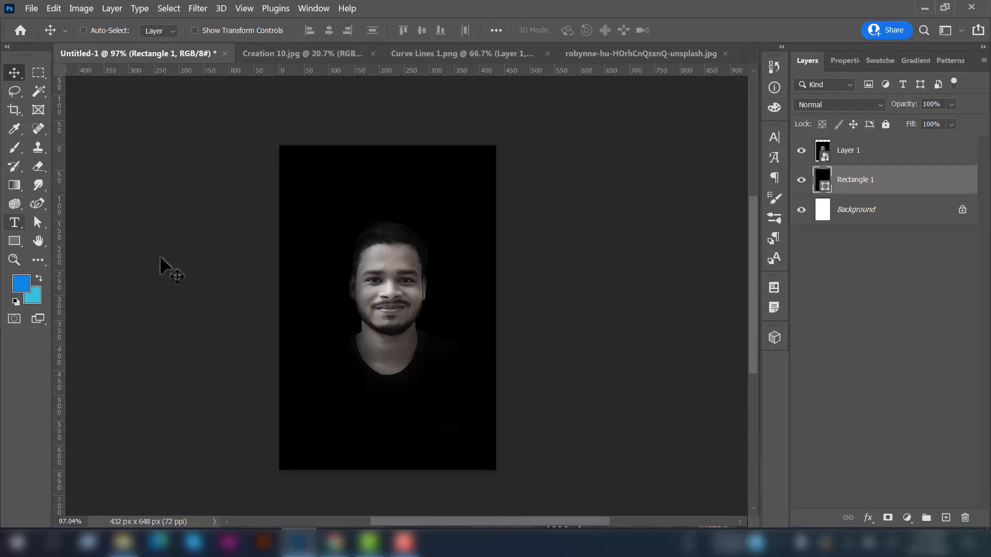
Start a text layer above the portrait in Gistesy with white ffffff colour
click(15, 226)
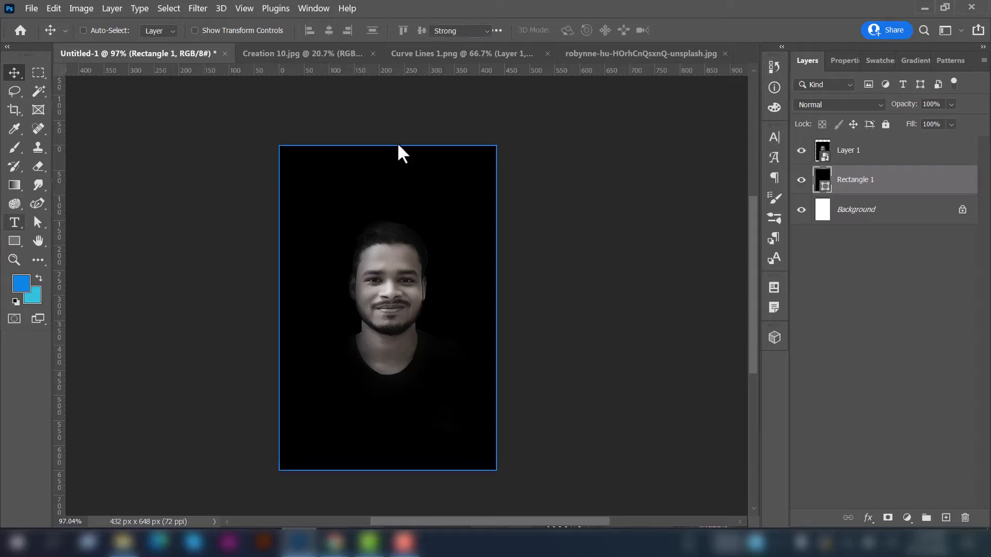
click(871, 165)
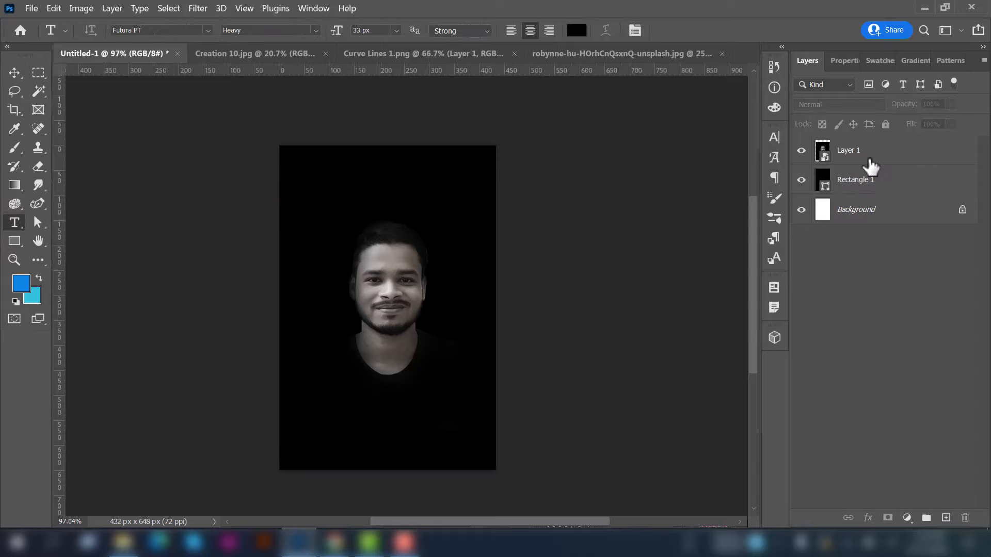
click(371, 191)
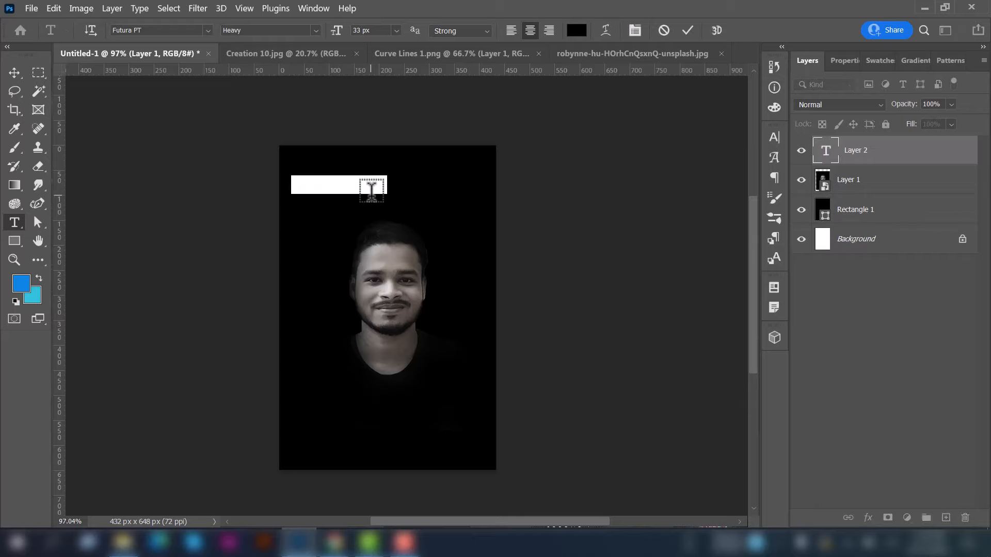
click(206, 30)
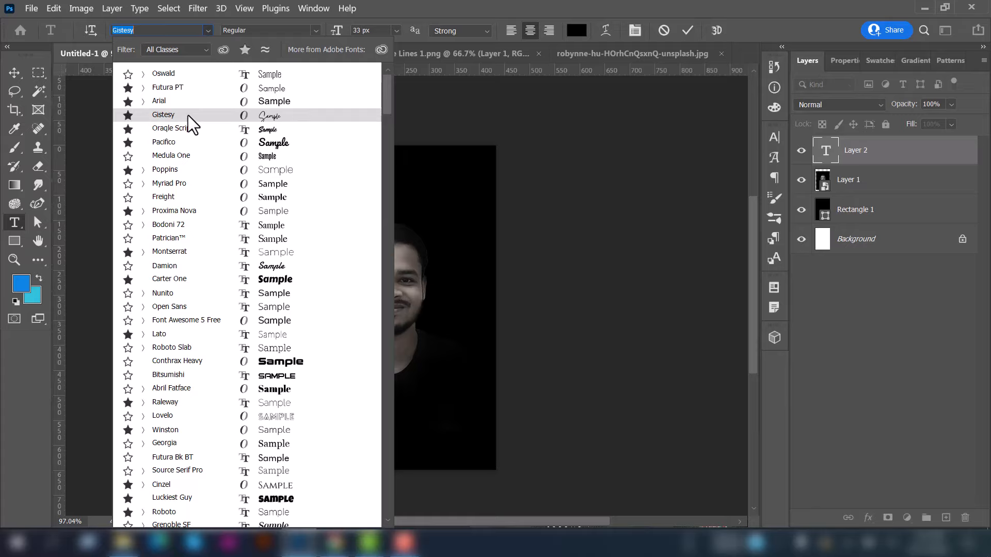
click(188, 116)
click(577, 30)
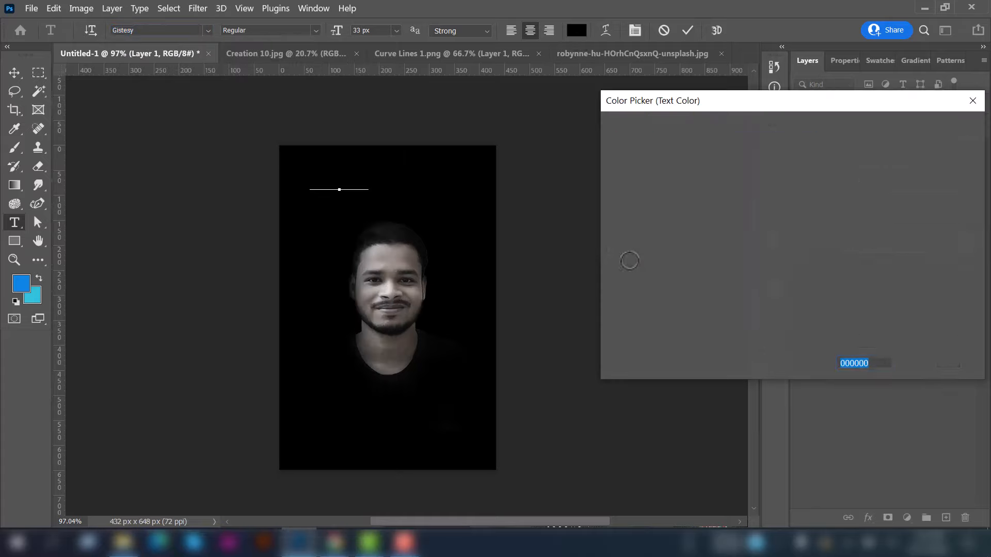
text(ffffff)
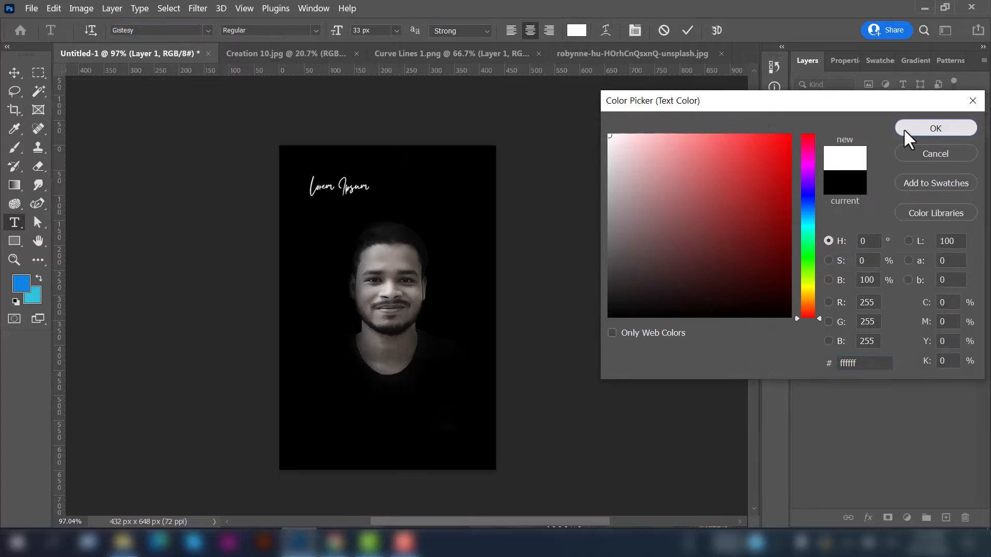
click(903, 128)
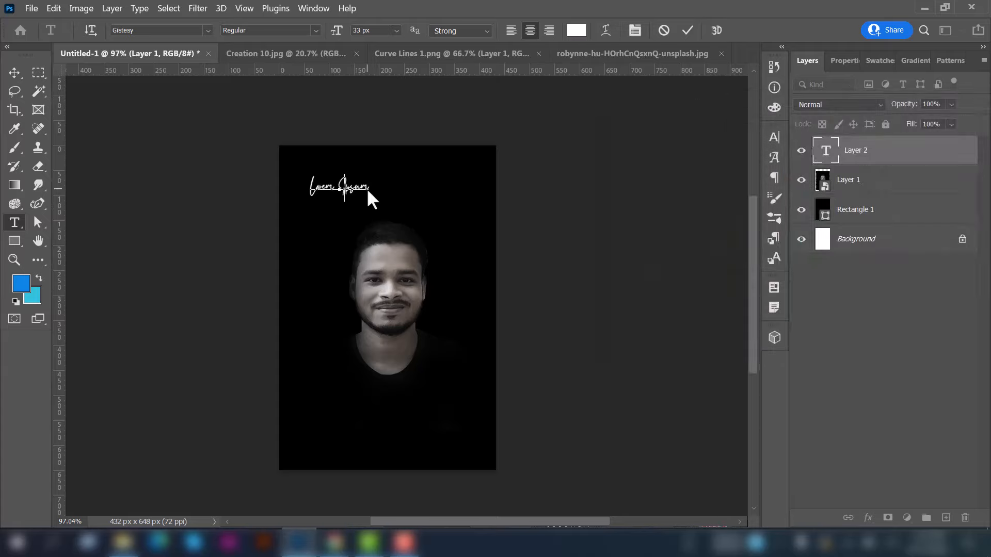
Type the person's name and set it to 72 px
key(ctrl+a)
click(397, 30)
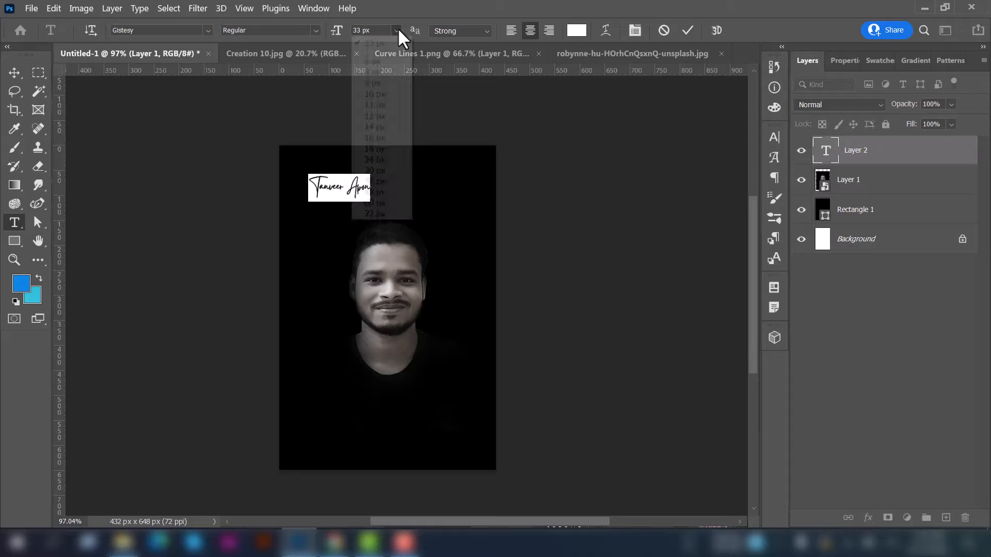
click(375, 213)
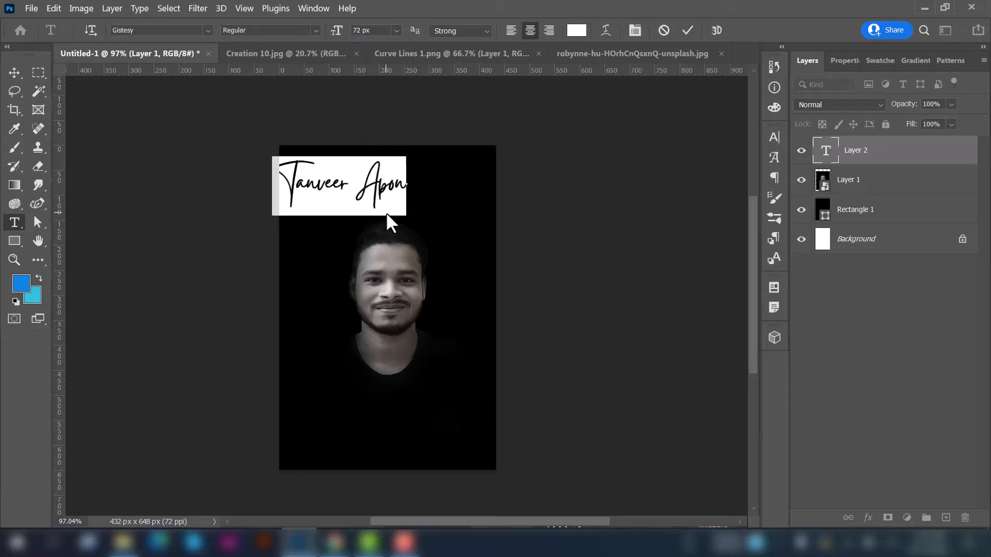
Centre the name horizontally on the poster and nudge it slightly down
click(14, 72)
drag(363, 187, 406, 192)
key(ctrl+a)
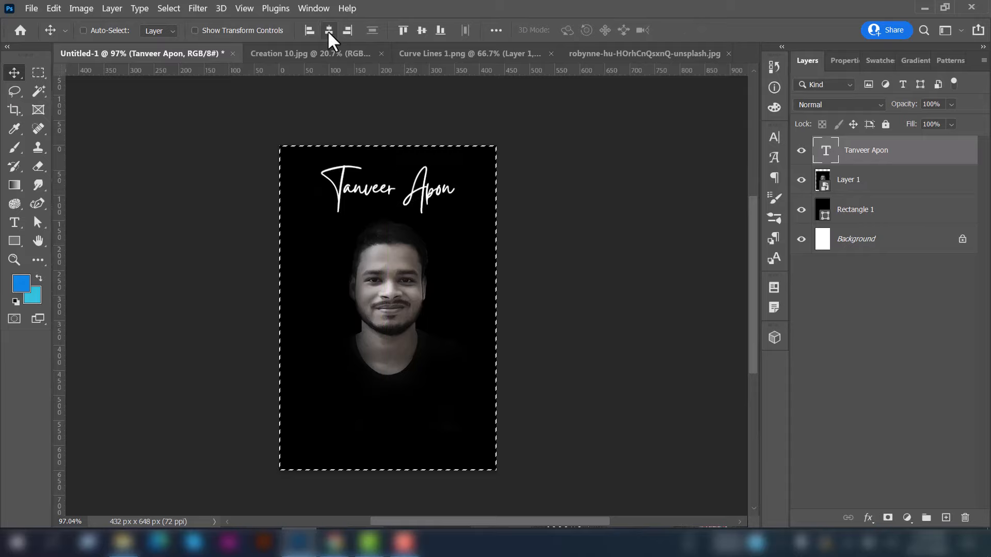
click(327, 30)
click(38, 72)
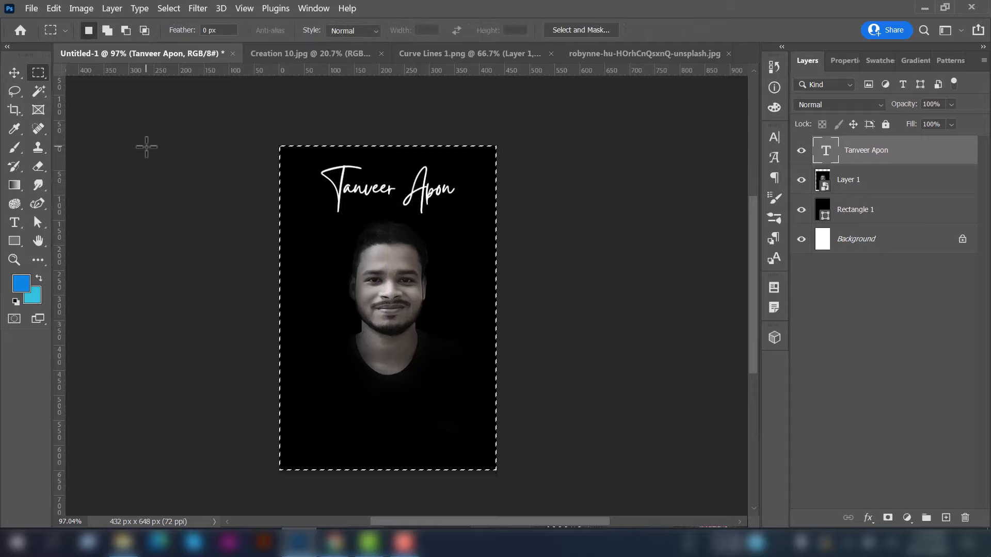
click(147, 146)
click(14, 72)
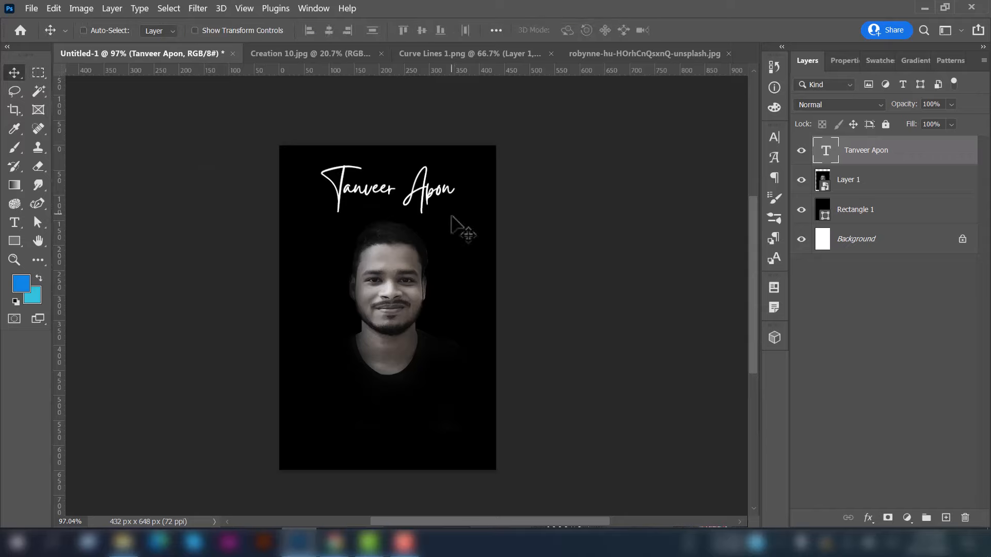
drag(457, 219, 454, 222)
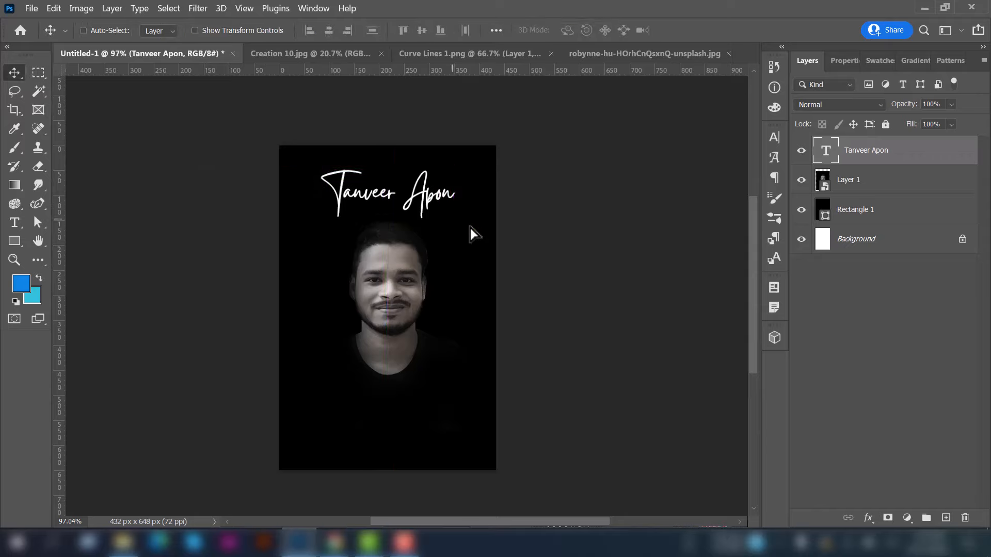
Draw a paragraph text box near the bottom and type BECOME A in Futura PT
click(15, 223)
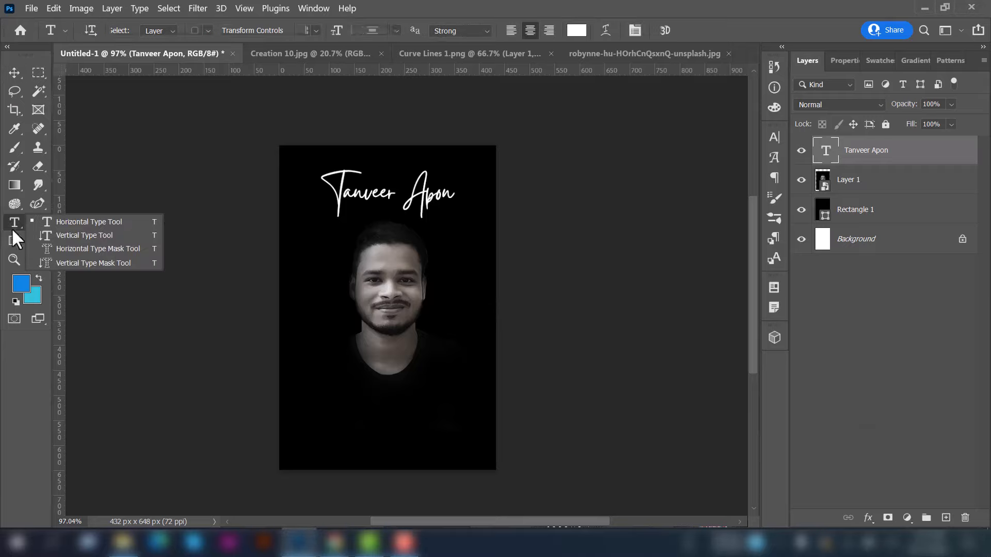
drag(300, 388, 481, 456)
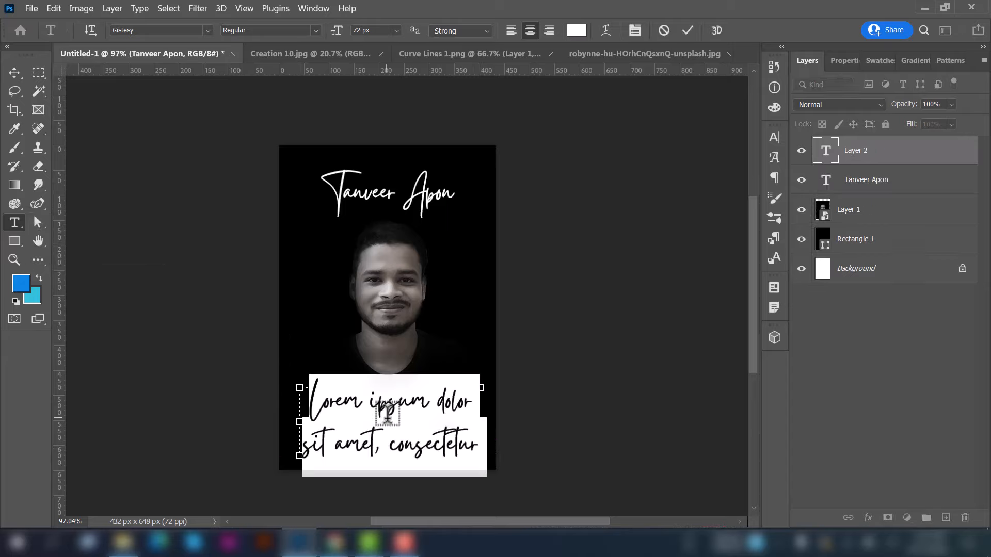
click(204, 30)
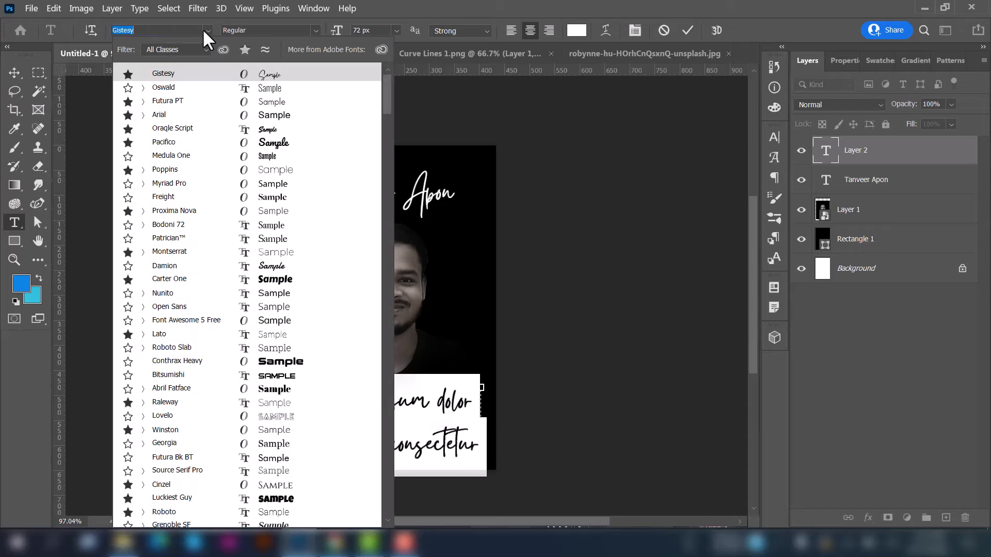
click(191, 100)
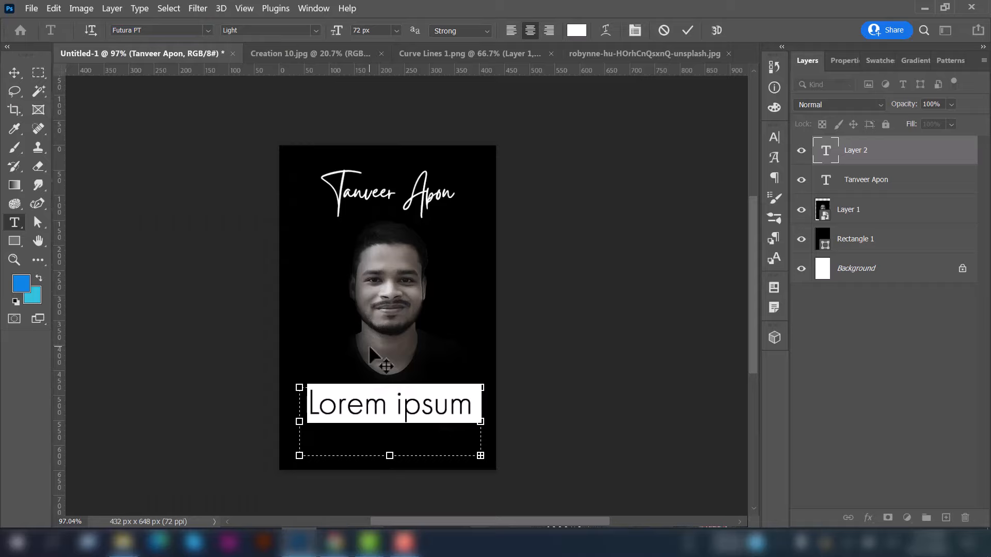
text(BEC)
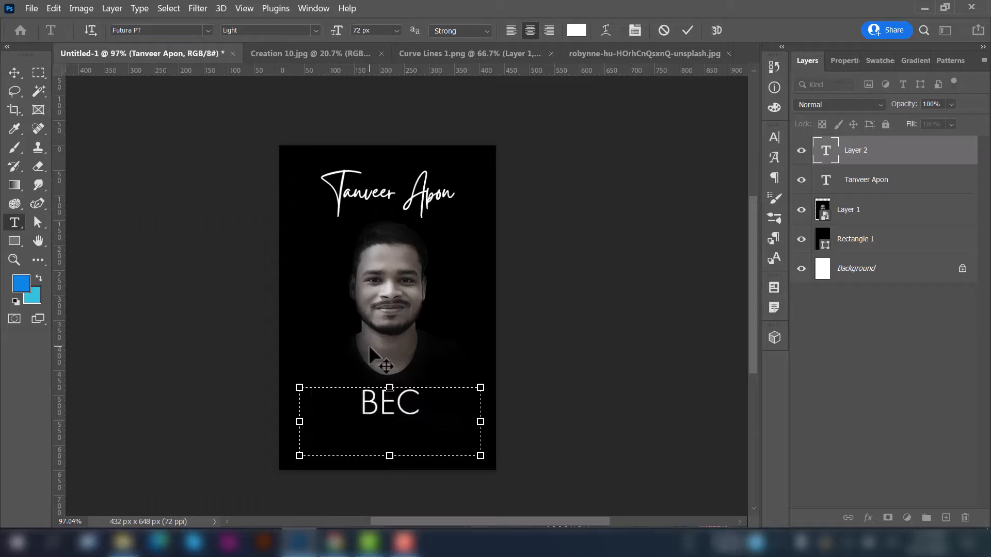
text(OME A)
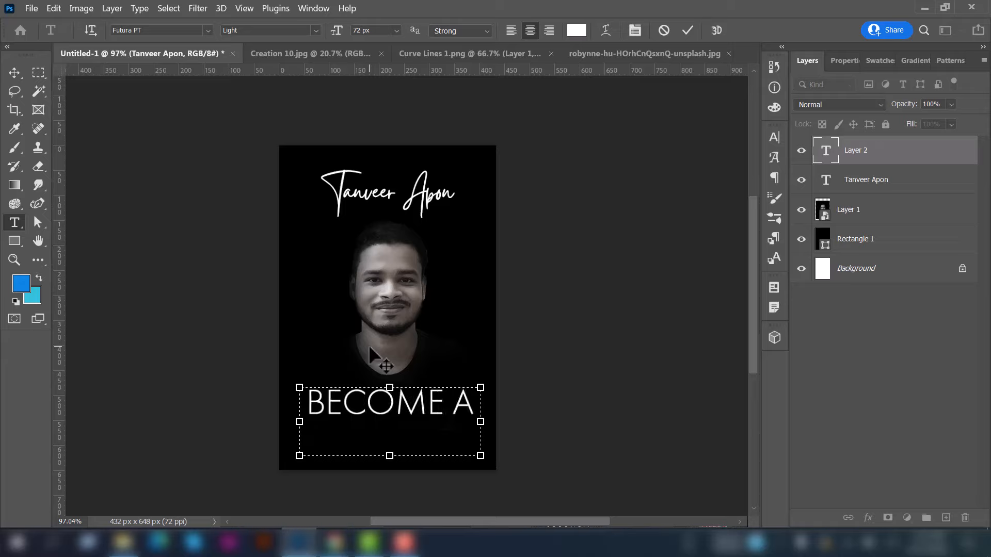
Set BECOME A to 48 px in the Medium weight
key(ctrl+a)
click(396, 31)
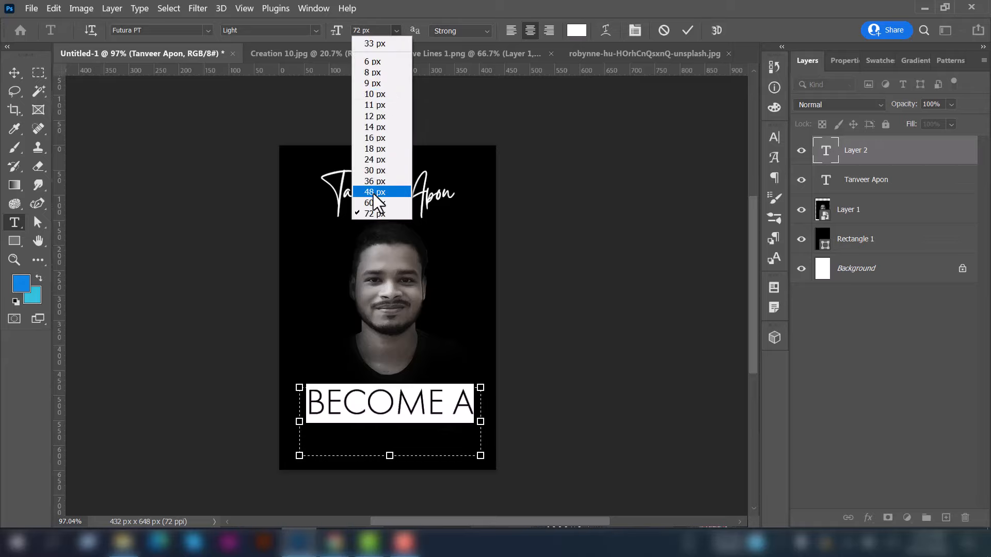
click(371, 192)
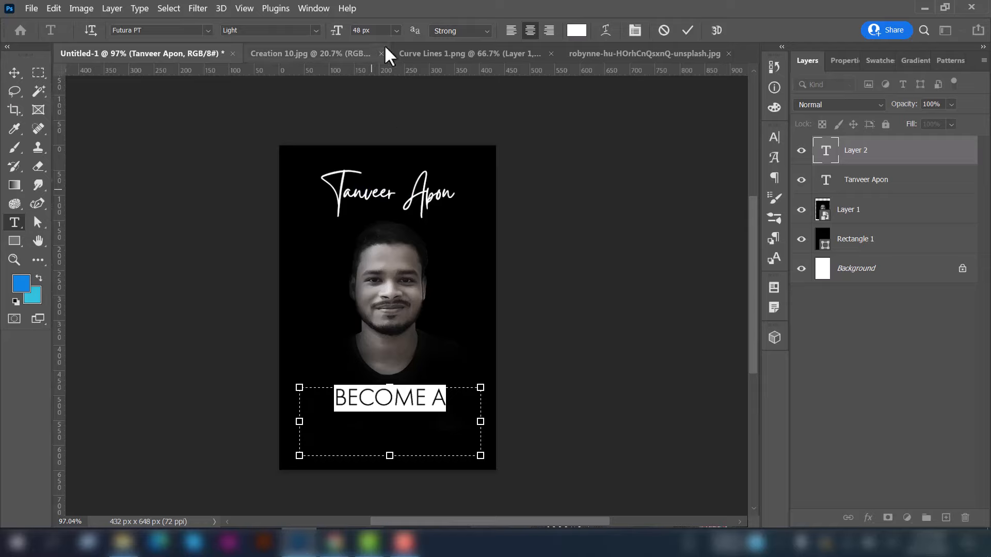
click(395, 30)
click(316, 30)
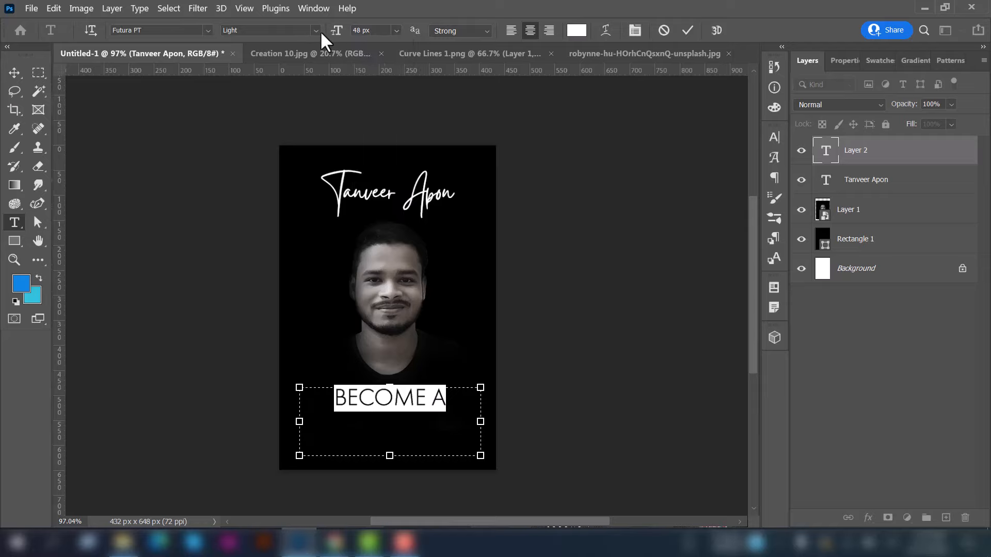
click(316, 31)
click(278, 70)
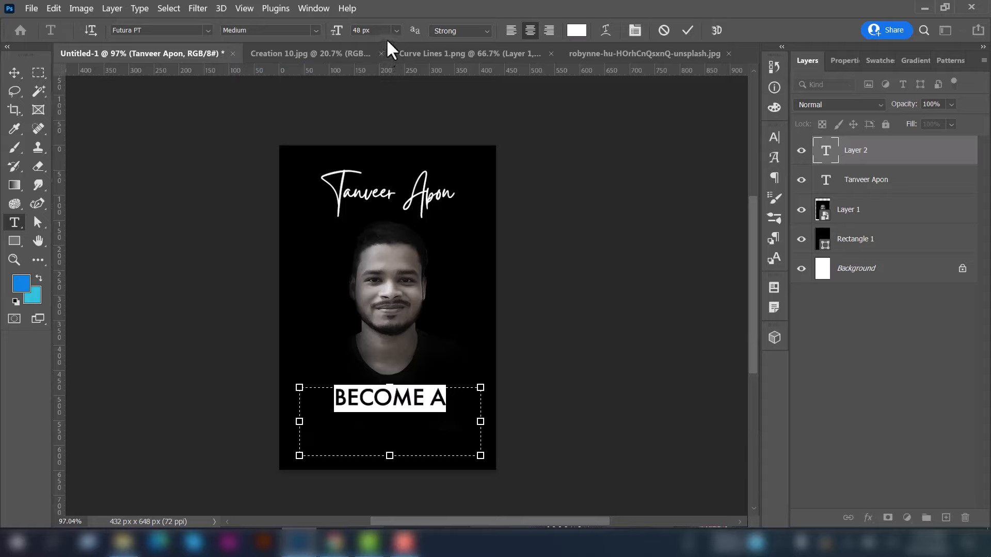
Enlarge BECOME A to 60 px and shrink its text box to fit the line
click(395, 30)
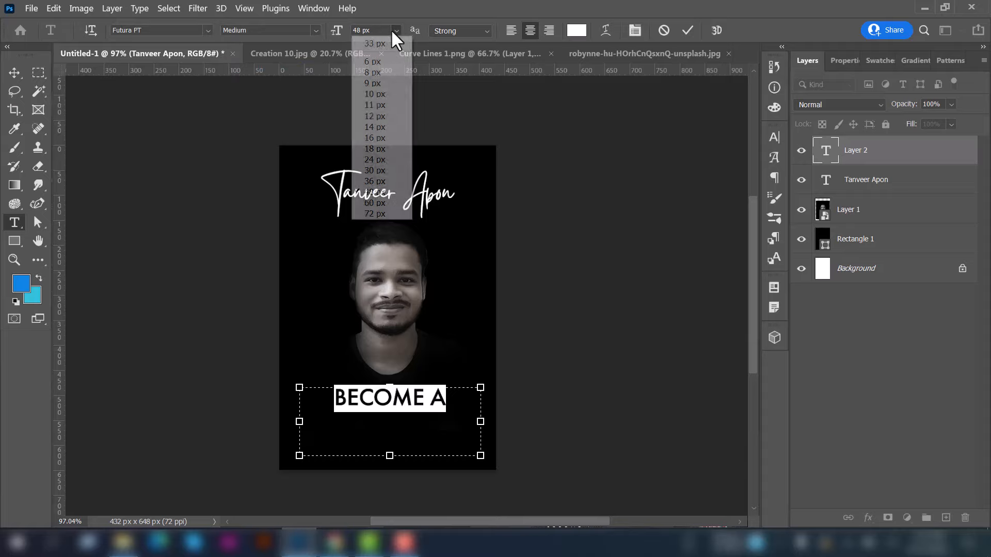
click(380, 190)
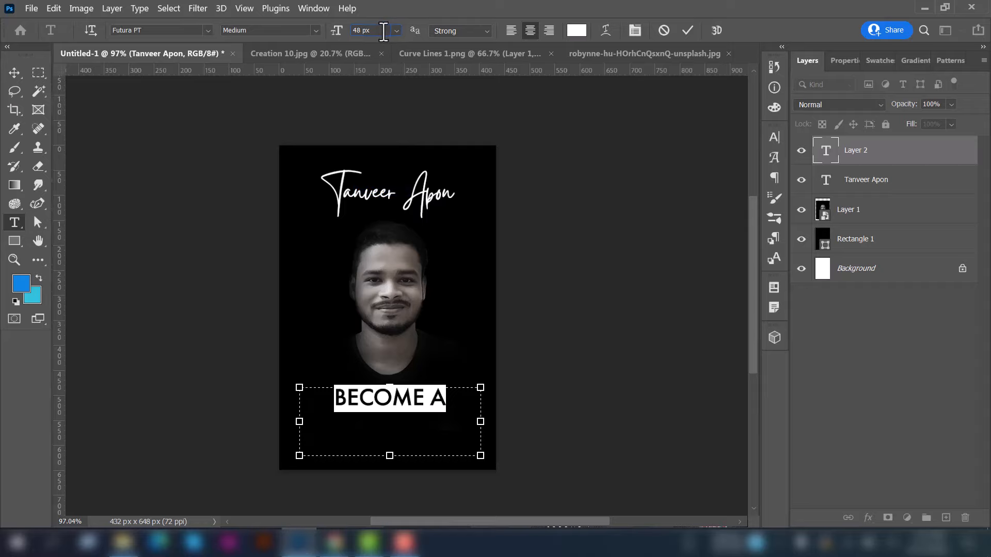
key(Up)
key(Up)
key(Up)
key(Up)
key(Up)
key(Up)
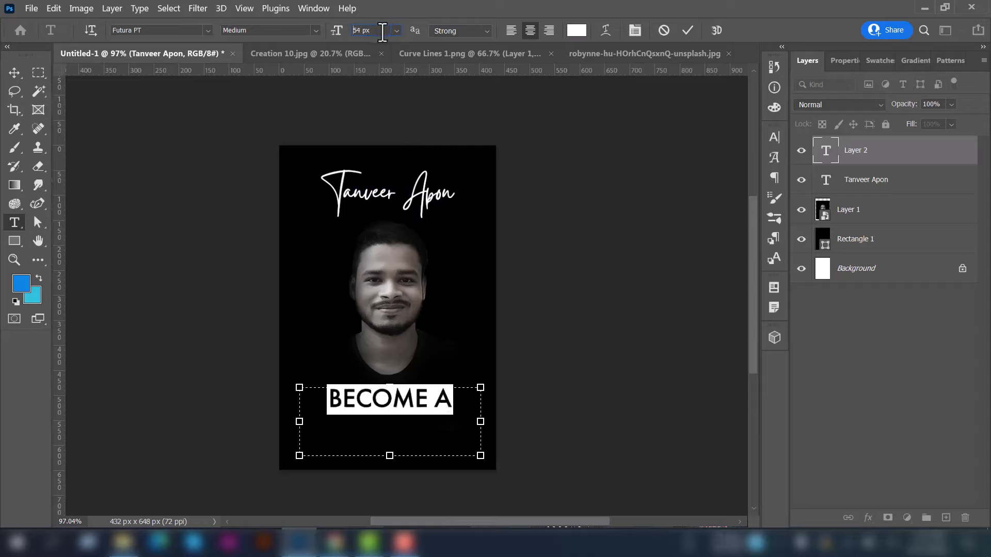
key(Up)
key(Up)
key(Up)
key(Up)
key(Up)
key(Up)
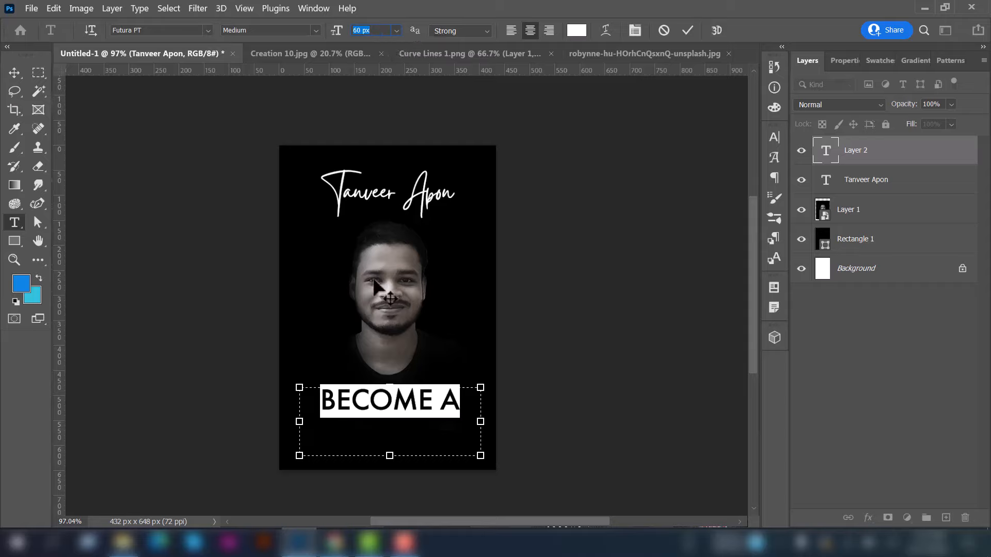
drag(389, 455, 389, 409)
click(14, 72)
scroll(361, 408, down, 3)
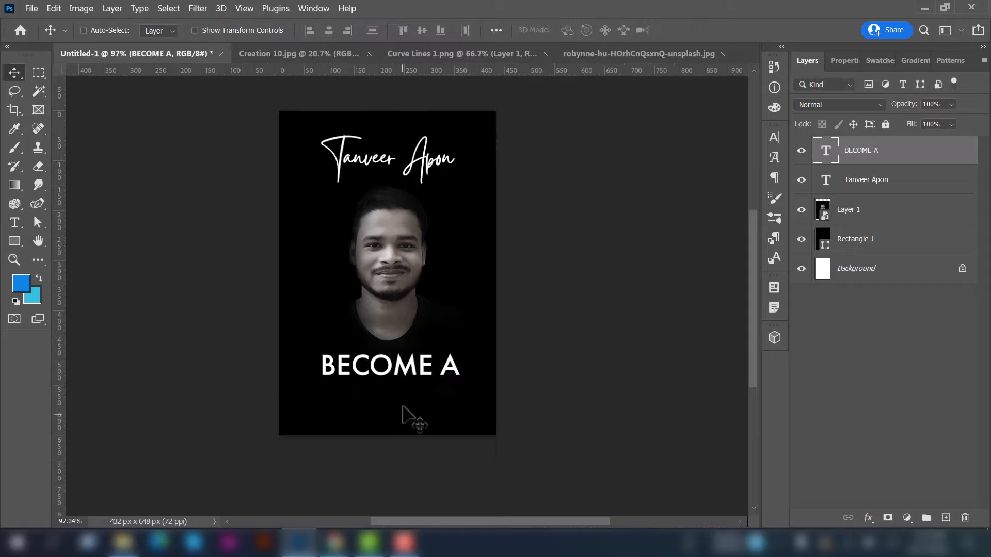
Duplicate BECOME A below itself and retype the copy as WEB DESIGN-
drag(408, 293, 393, 323)
click(14, 223)
click(408, 354)
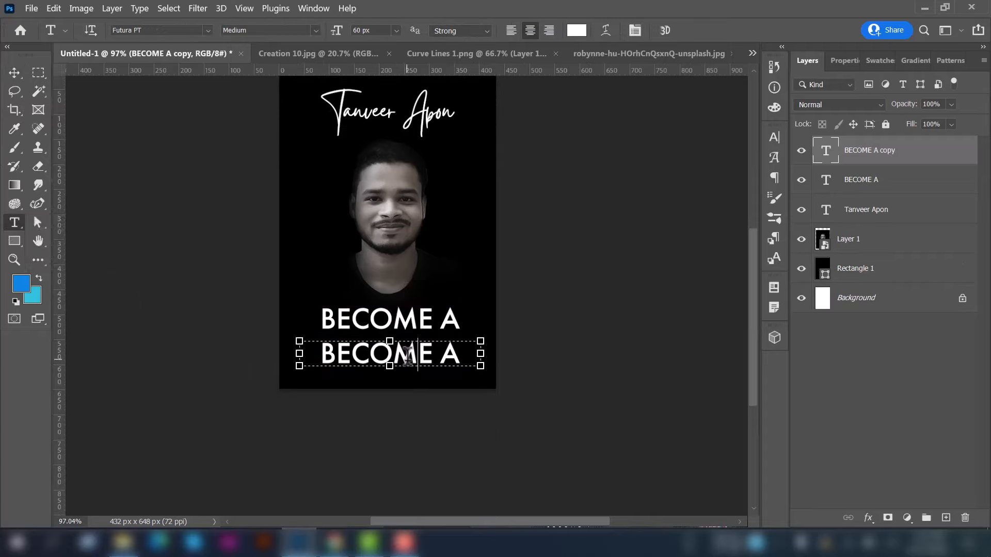
key(ctrl+a)
click(408, 354)
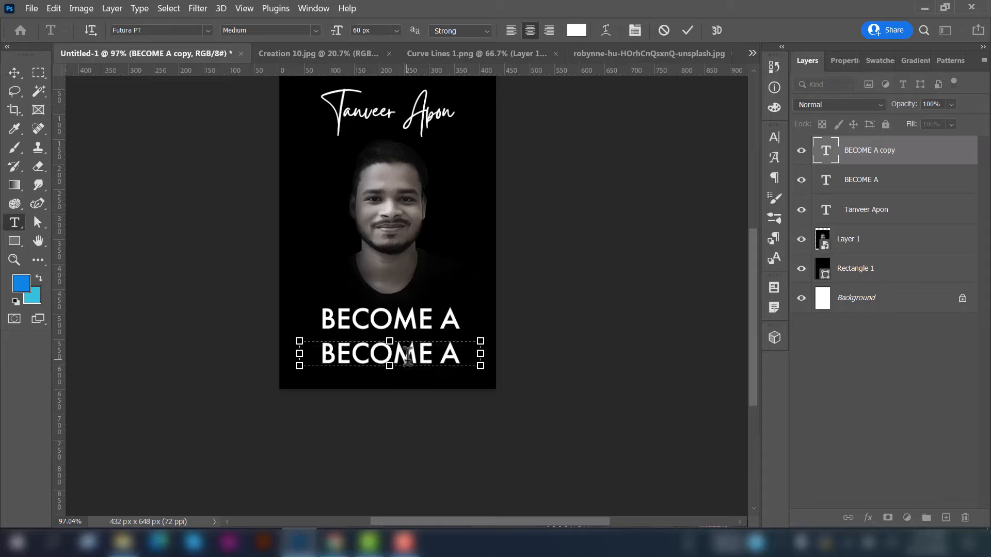
key(ctrl+a)
text(WEB)
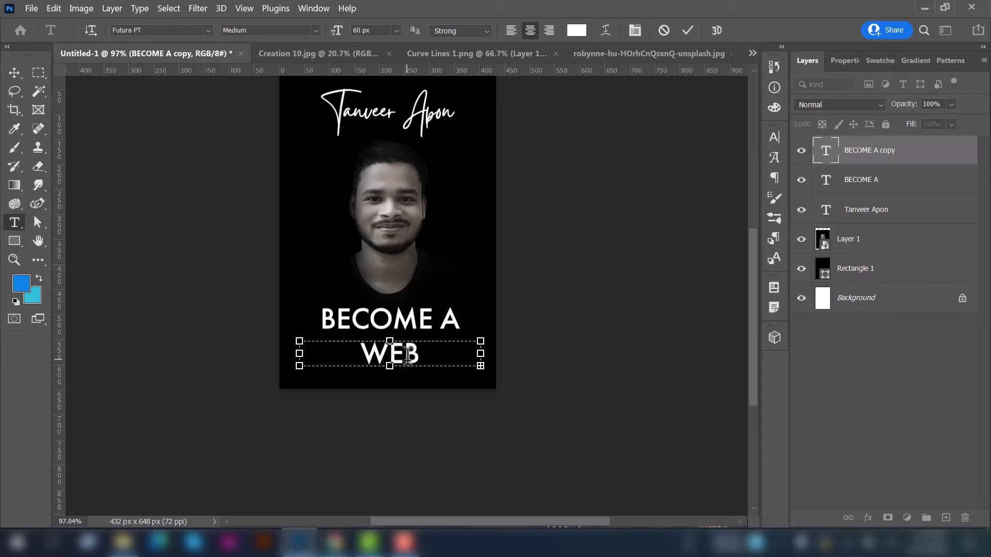
text( DESIGN-)
Reduce the WEB DESIGNER text to 50 px
key(ctrl+a)
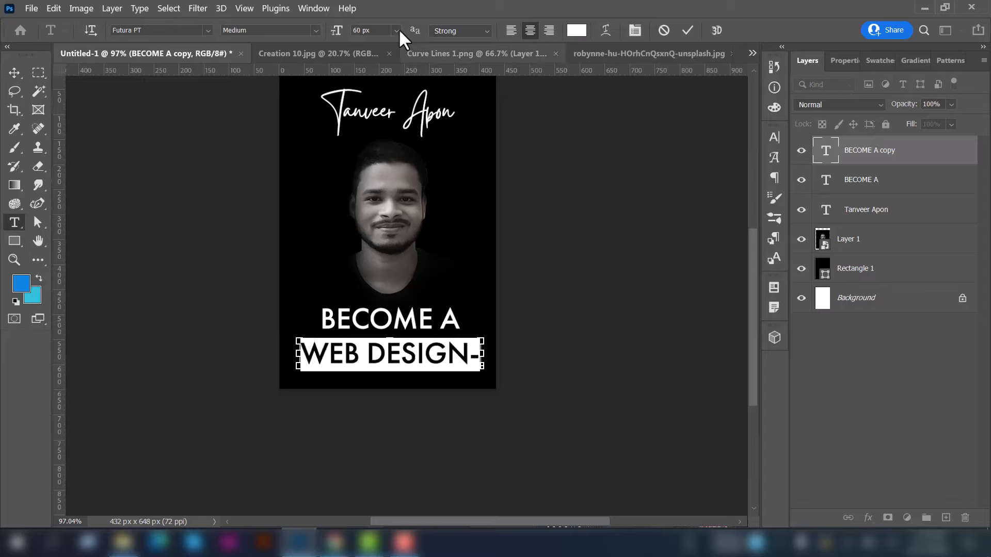
click(396, 30)
click(394, 31)
click(373, 30)
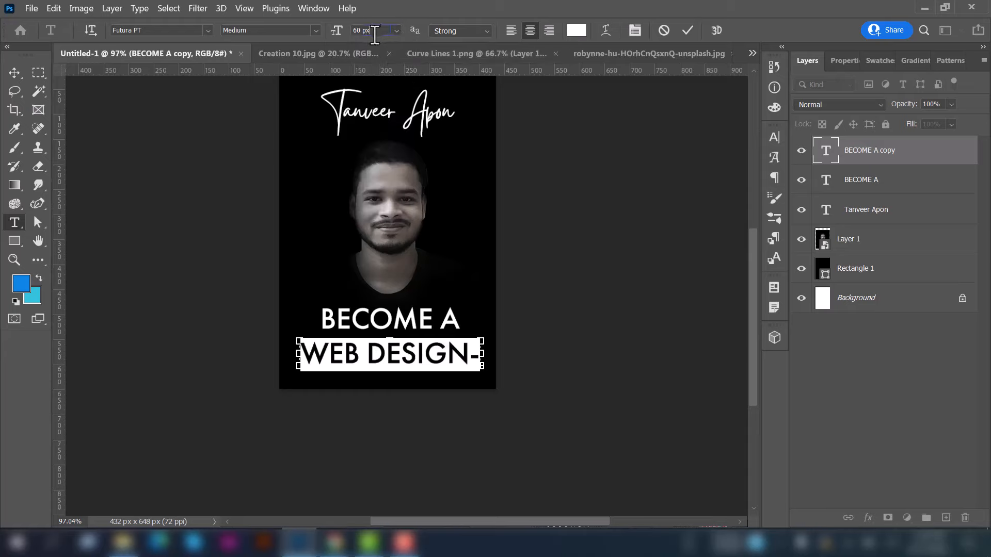
key(Down)
key(Down)
key(Down)
key(Down)
key(Down)
key(Down)
key(Down)
key(Down)
key(Down)
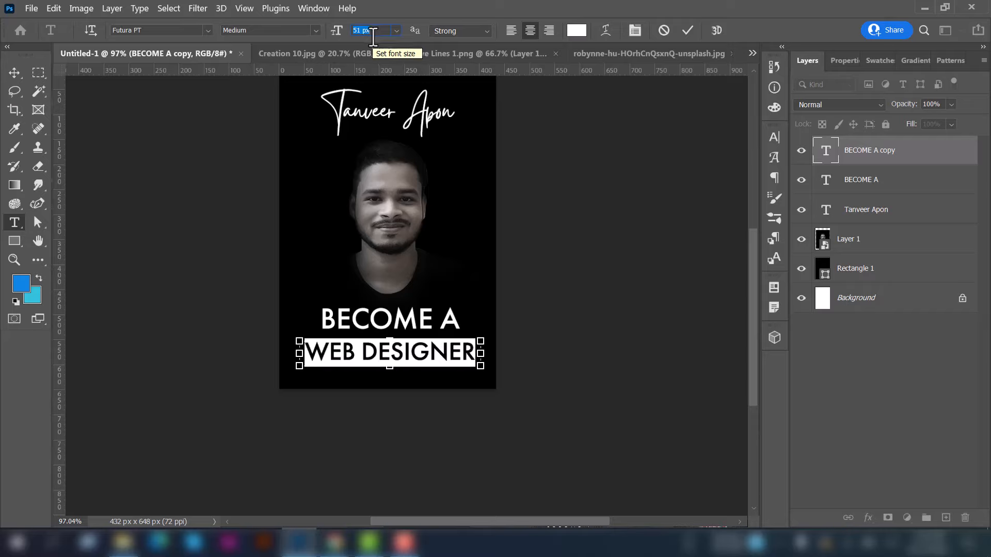
key(Down)
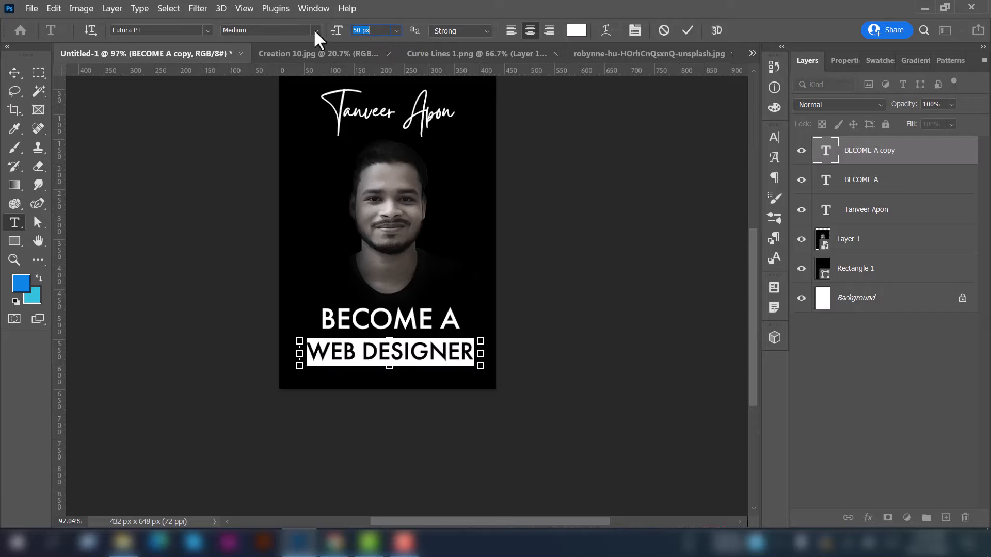
Change WEB DESIGNER to the Bold weight and commit the edit
click(314, 30)
click(266, 111)
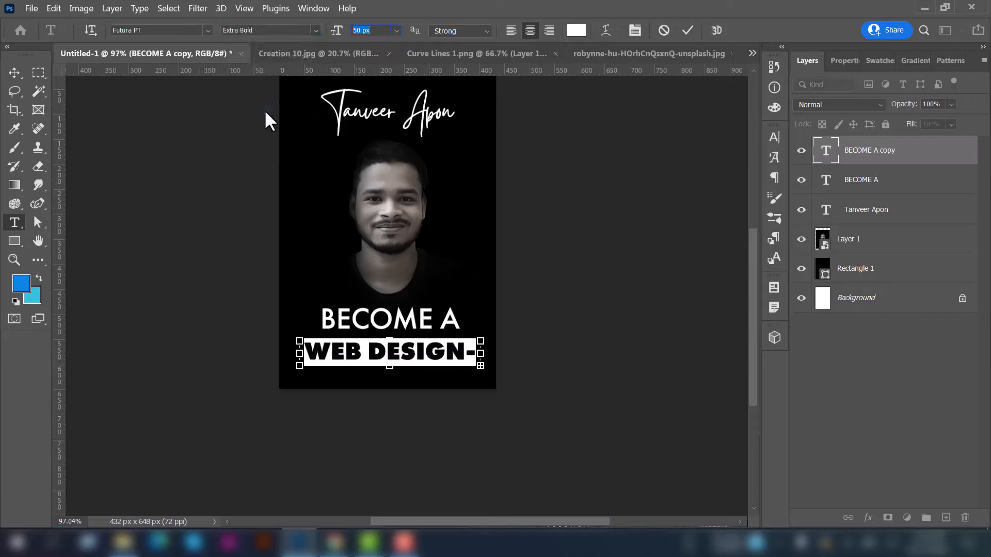
click(311, 29)
click(275, 101)
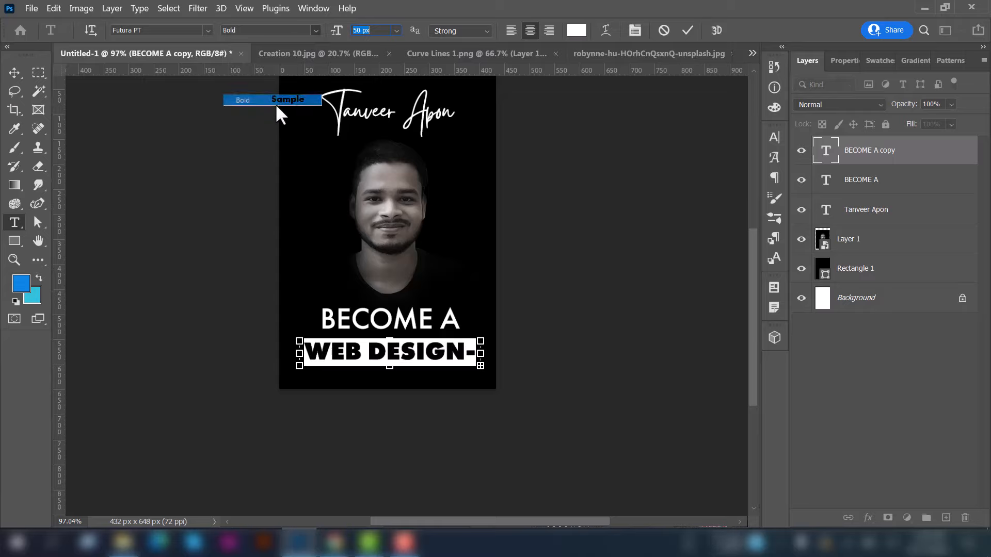
click(15, 72)
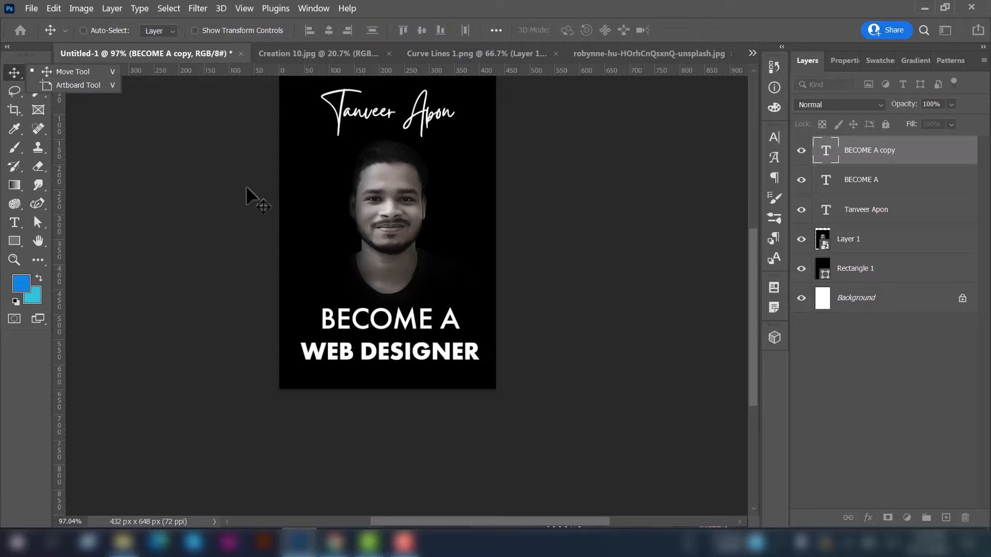
click(883, 193)
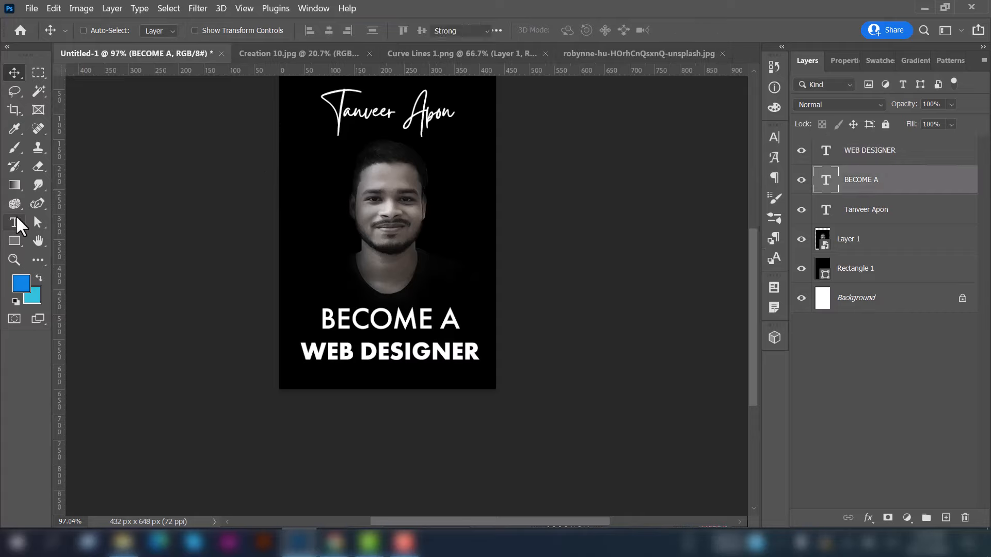
Shrink BECOME A to 50 px
key(t)
click(396, 31)
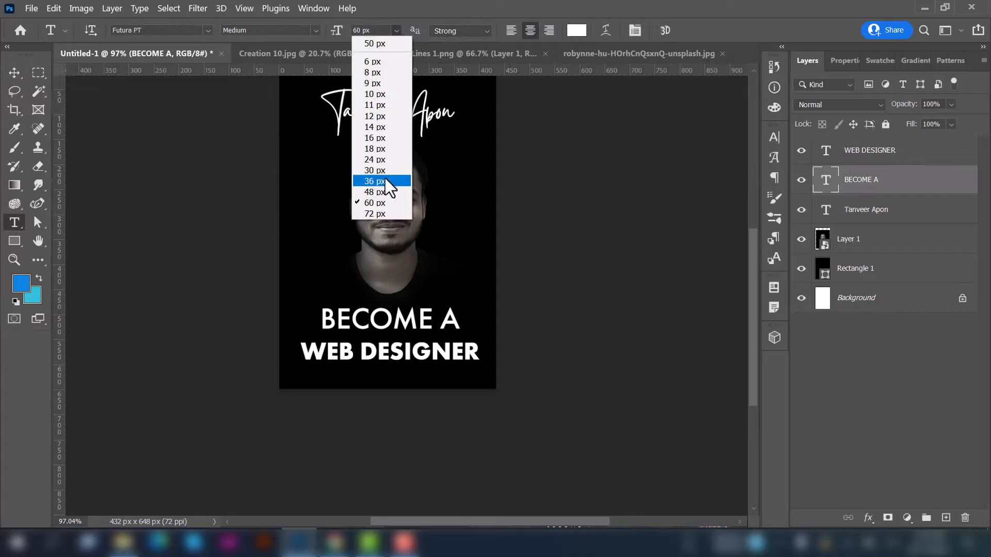
click(380, 44)
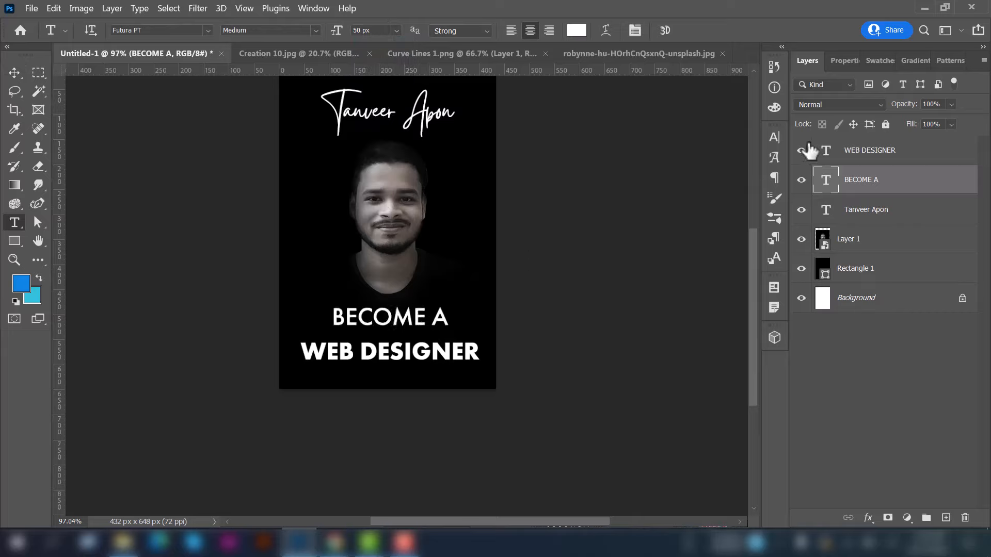
Set BECOME A's tracking to 350 in the Character panel
click(774, 138)
click(750, 189)
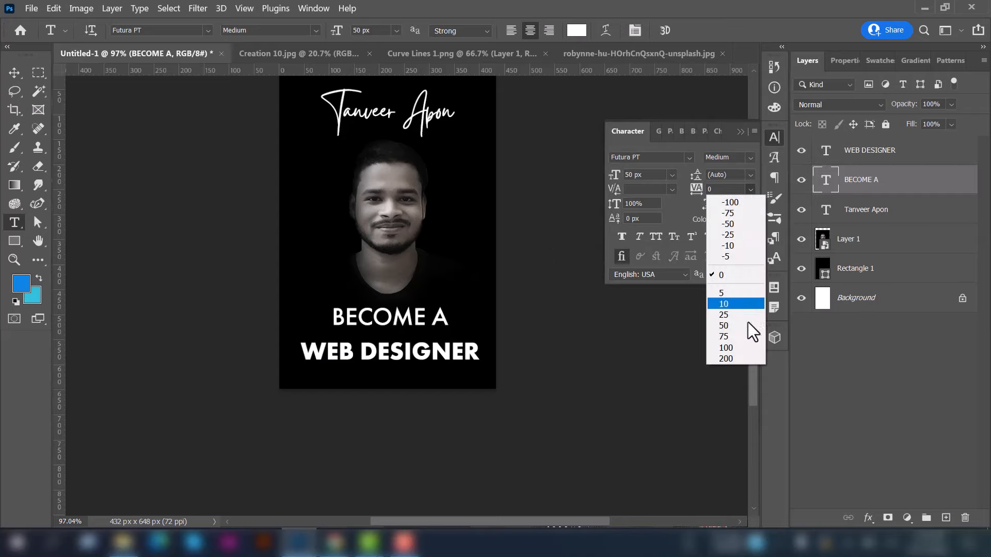
click(731, 357)
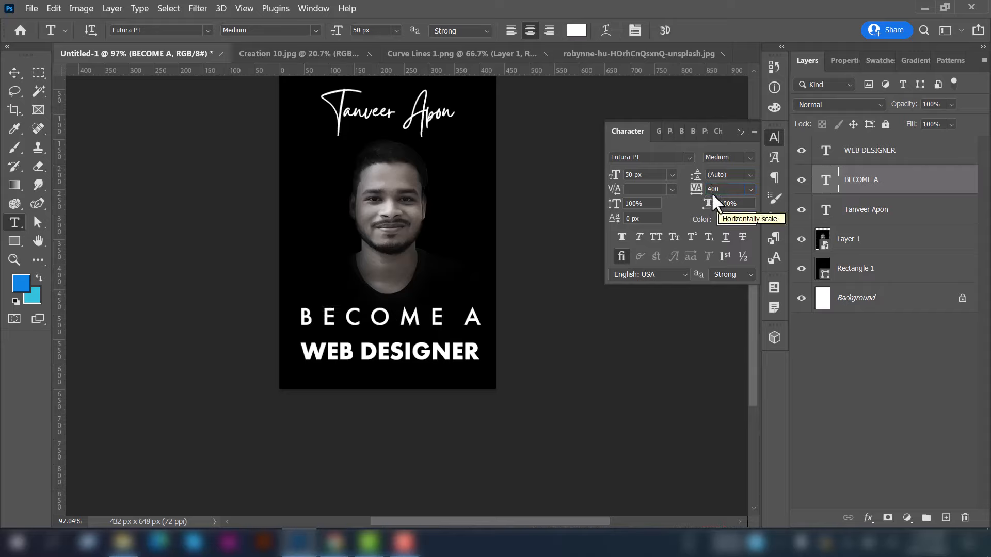
click(712, 190)
text(3)
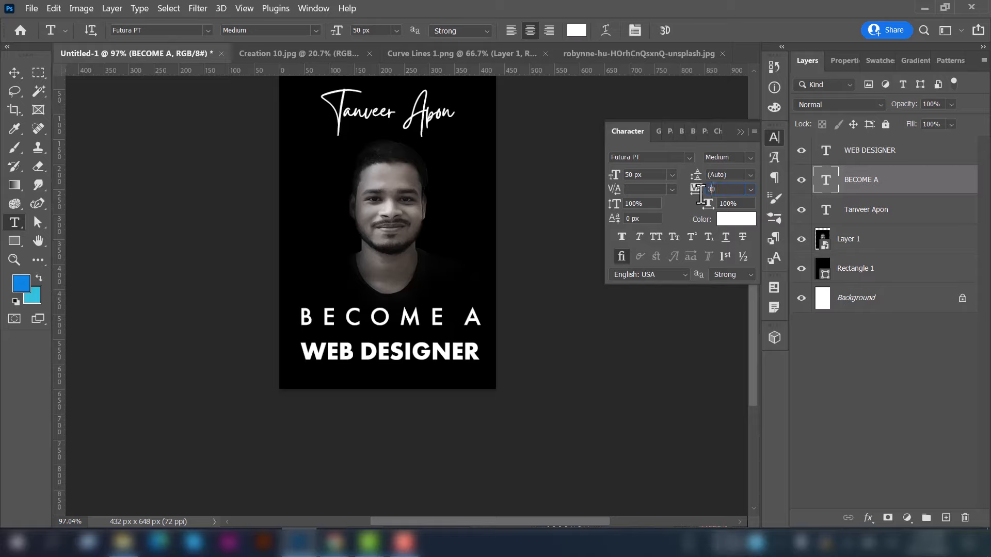
text(50)
key(Return)
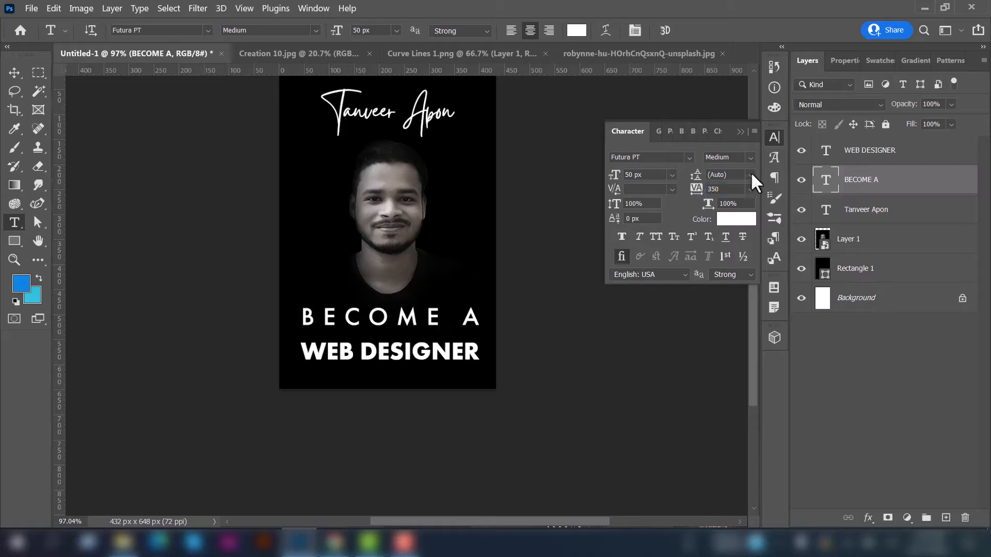
click(779, 146)
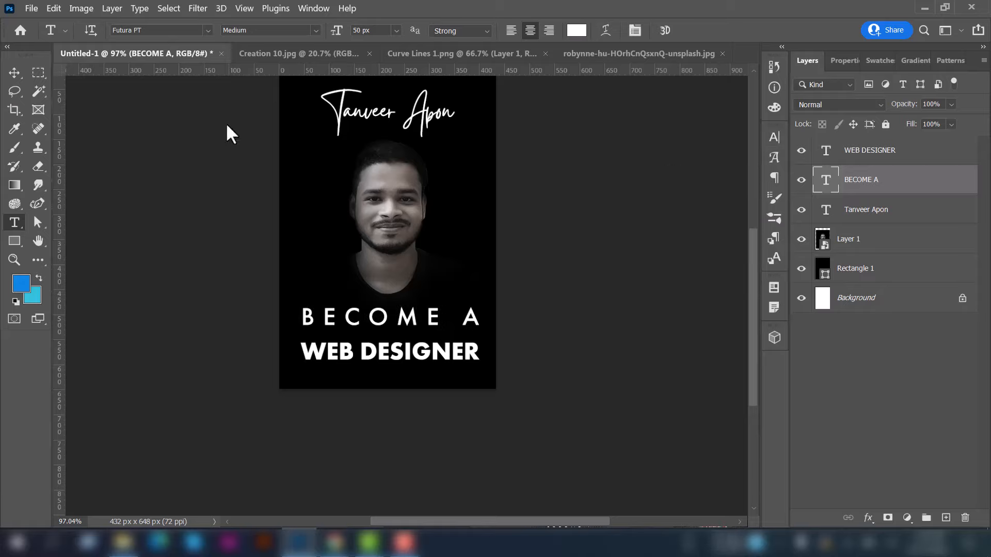
scroll(423, 207, up, 2)
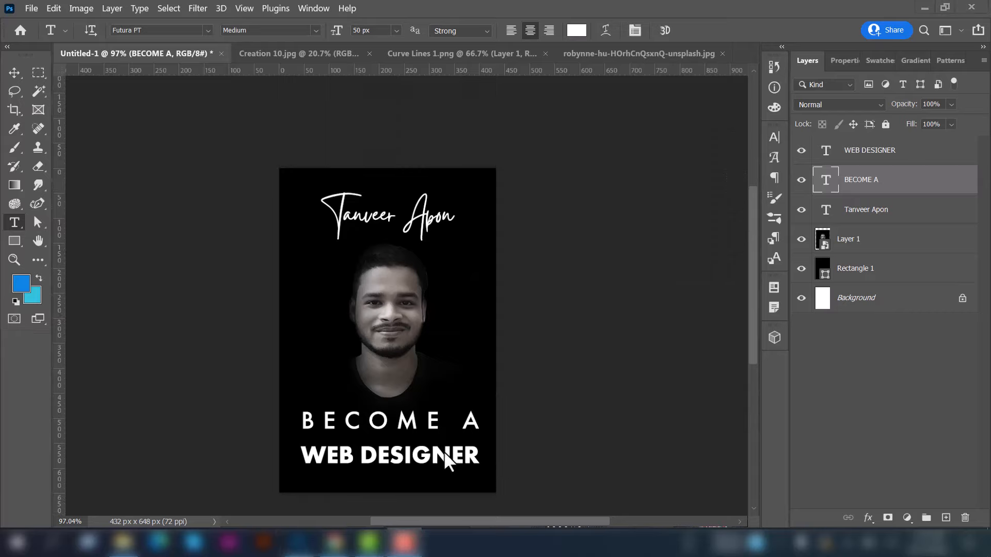
click(431, 423)
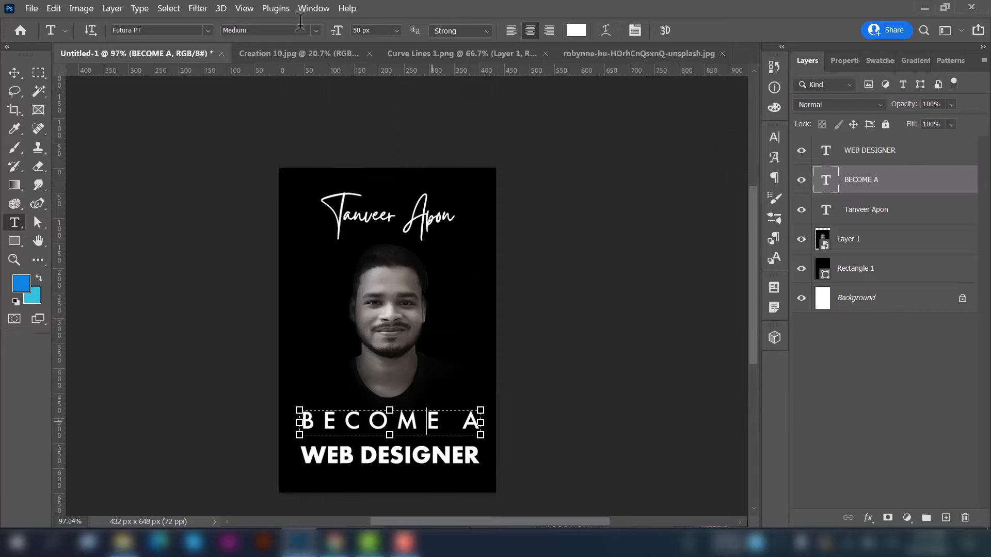
Restyle BECOME A as Futura PT Light at 44 px with 200 tracking
key(ctrl+a)
click(316, 31)
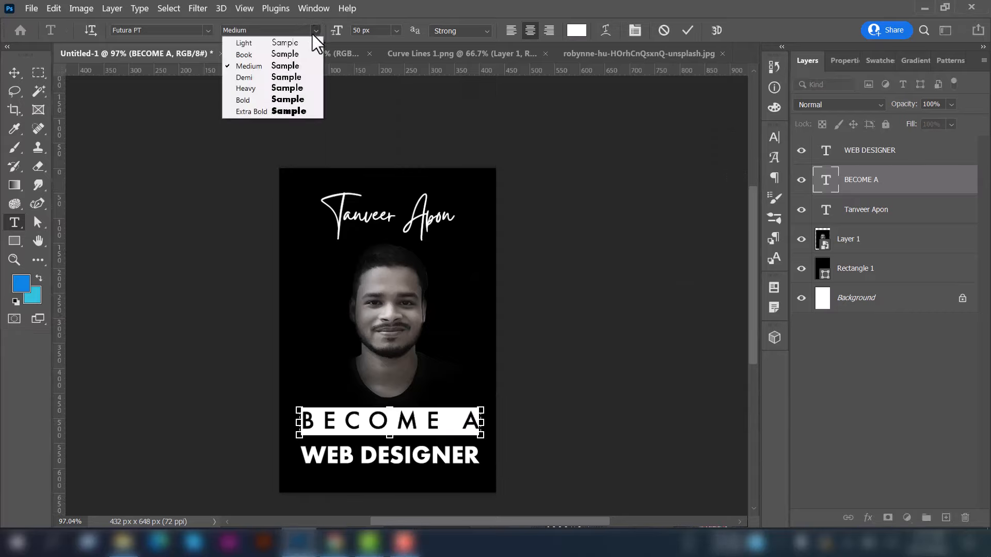
click(288, 44)
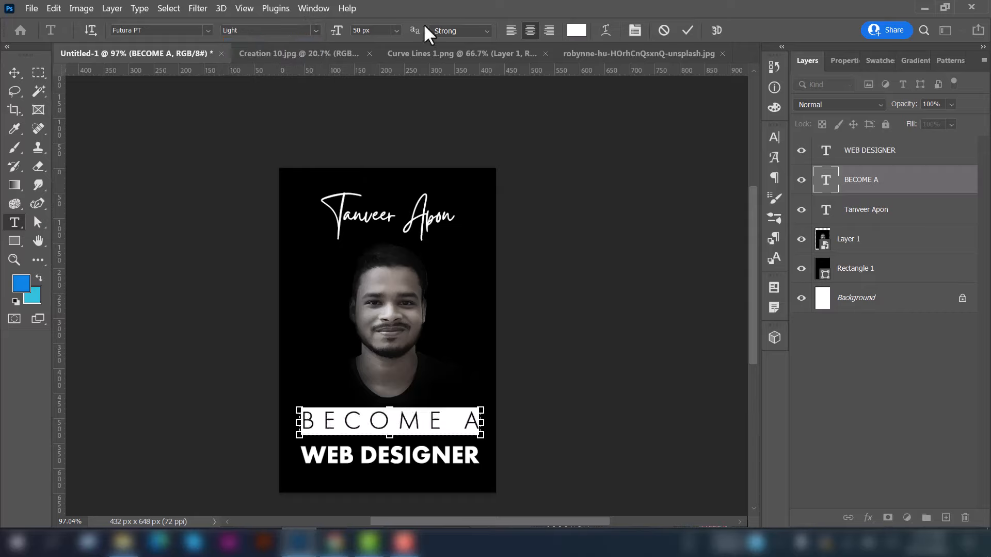
click(396, 30)
click(382, 181)
click(397, 30)
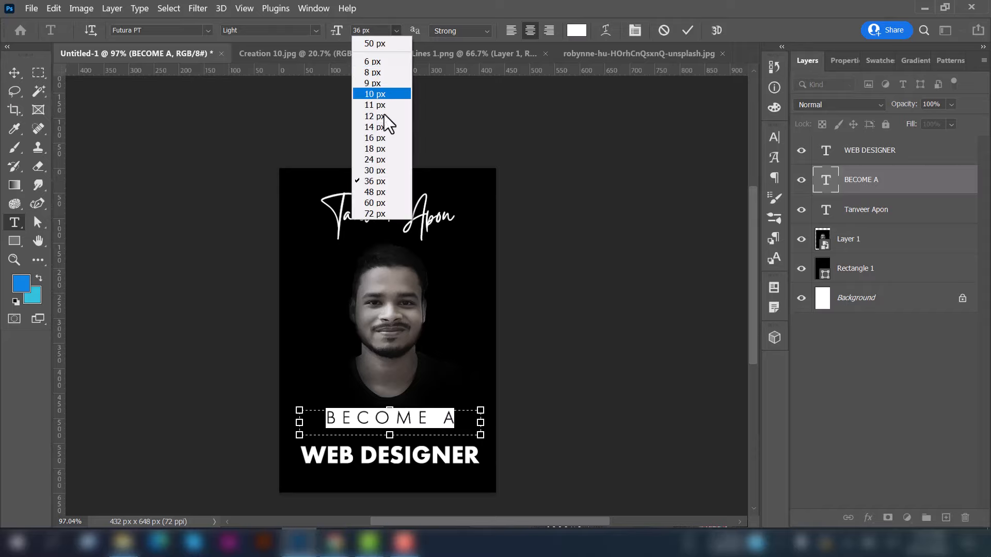
click(376, 192)
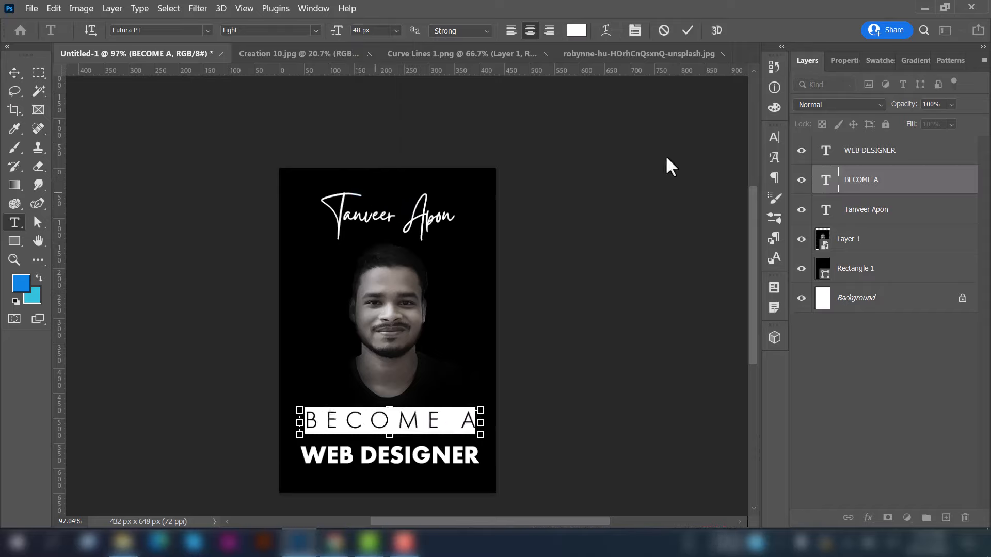
click(774, 137)
click(750, 188)
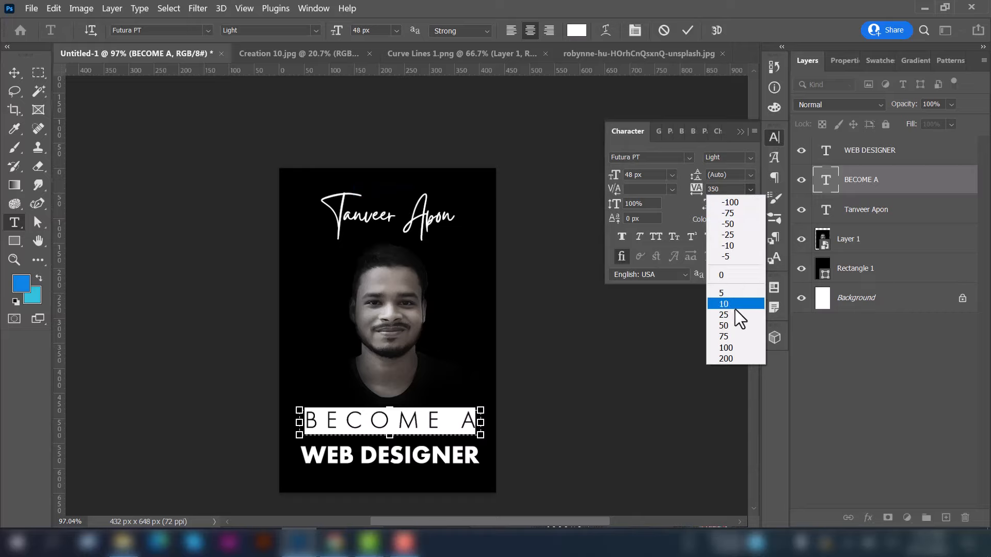
click(736, 358)
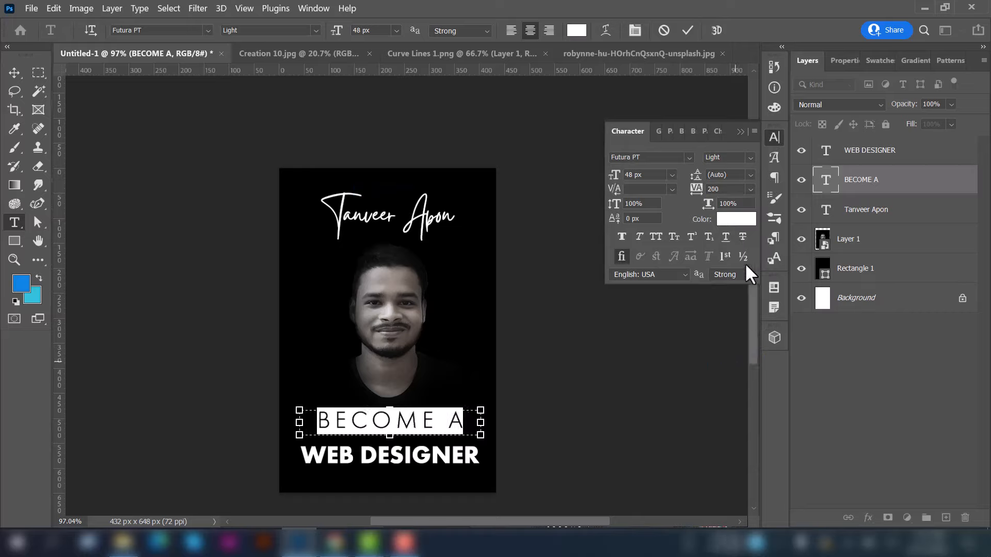
click(774, 137)
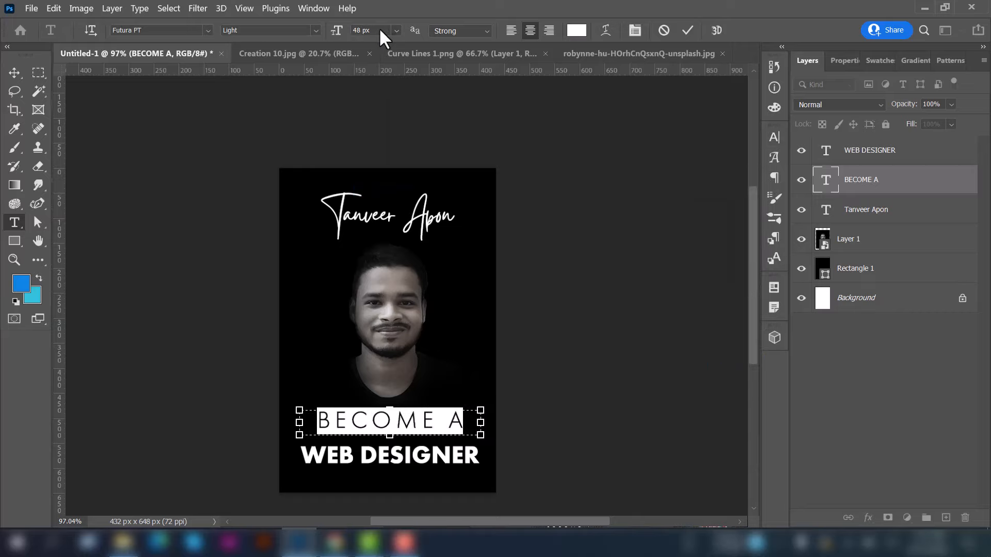
Nudge the BECOME A layer slightly lower toward WEB DESIGNER
scroll(381, 31, down, 3)
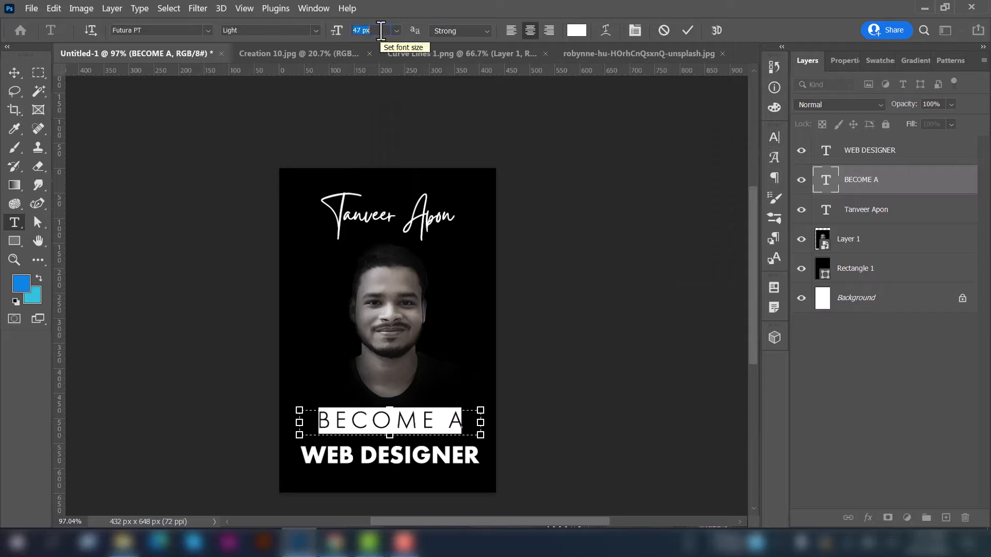
scroll(381, 31, down, 1)
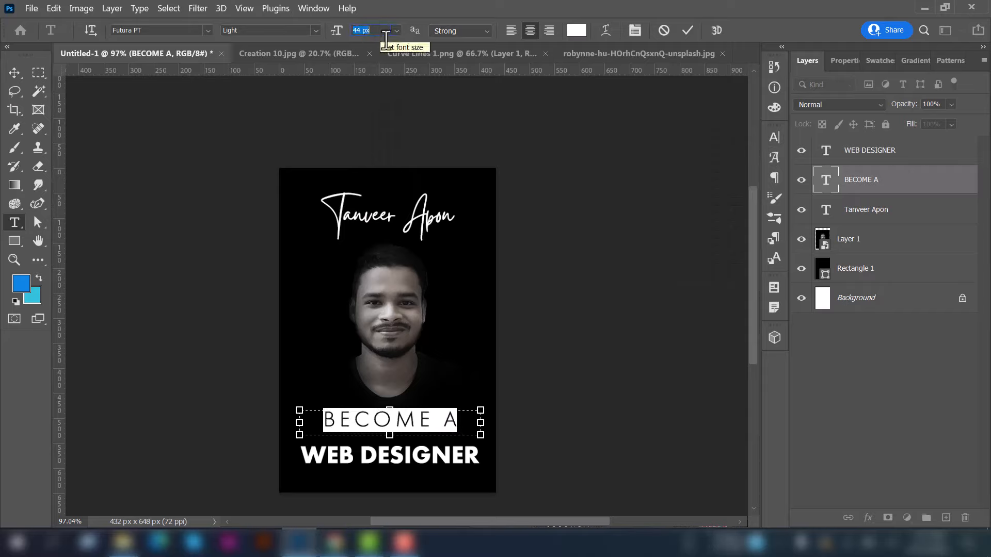
click(14, 76)
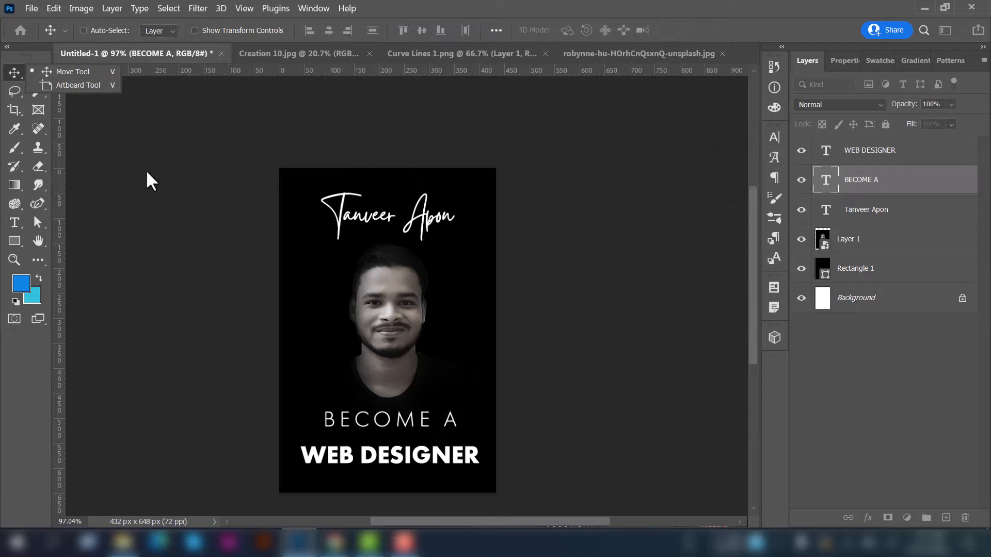
click(869, 164)
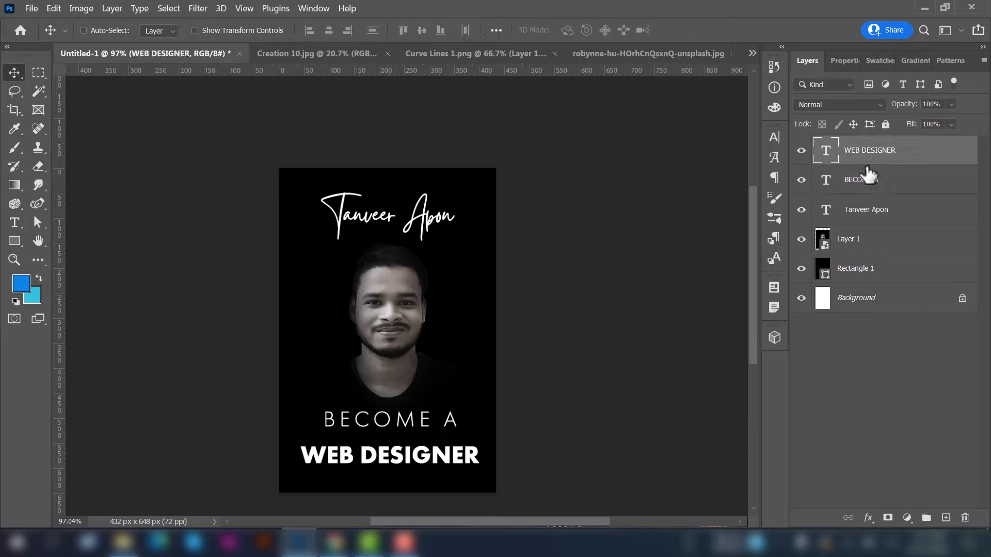
click(897, 186)
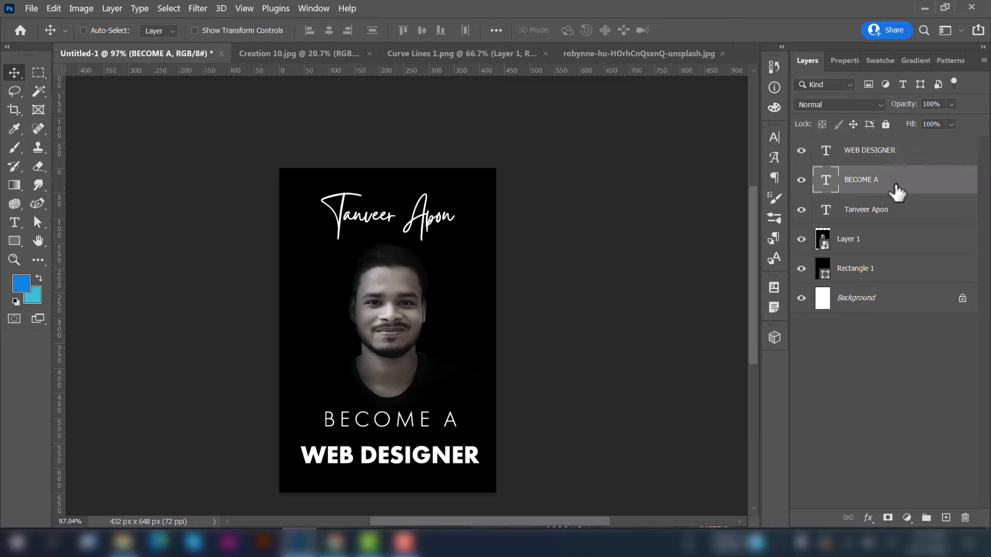
key(shift+Down)
key(shift+Down)
key(shift+Down)
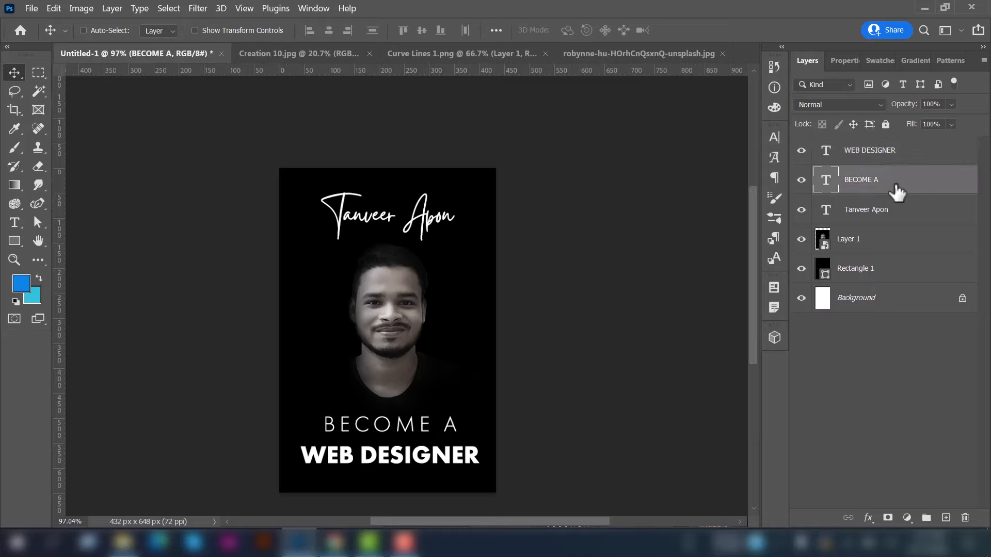
key(ctrl+0)
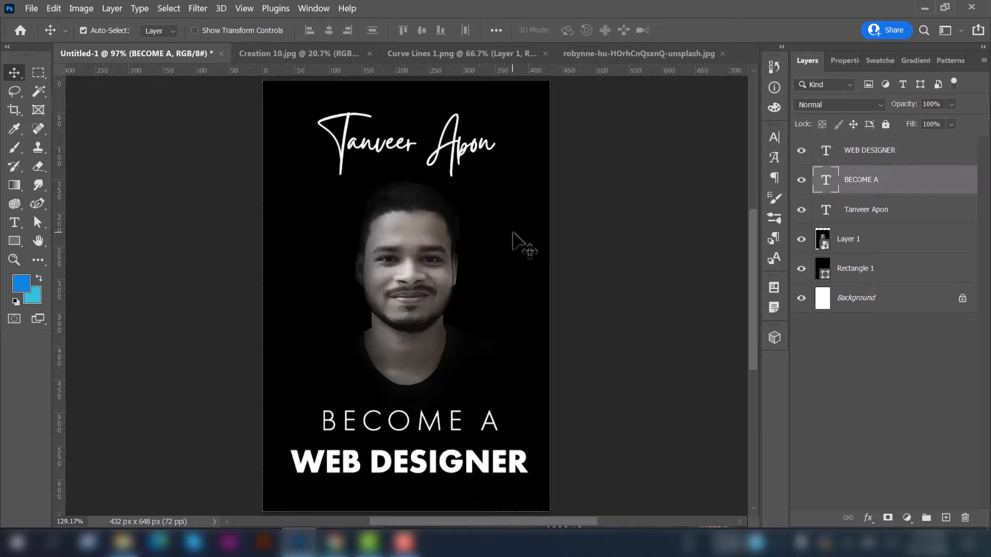
Add a gradient overlay to WEB DESIGNER running from blue 0c84e5 to cyan 31c1dc
click(917, 164)
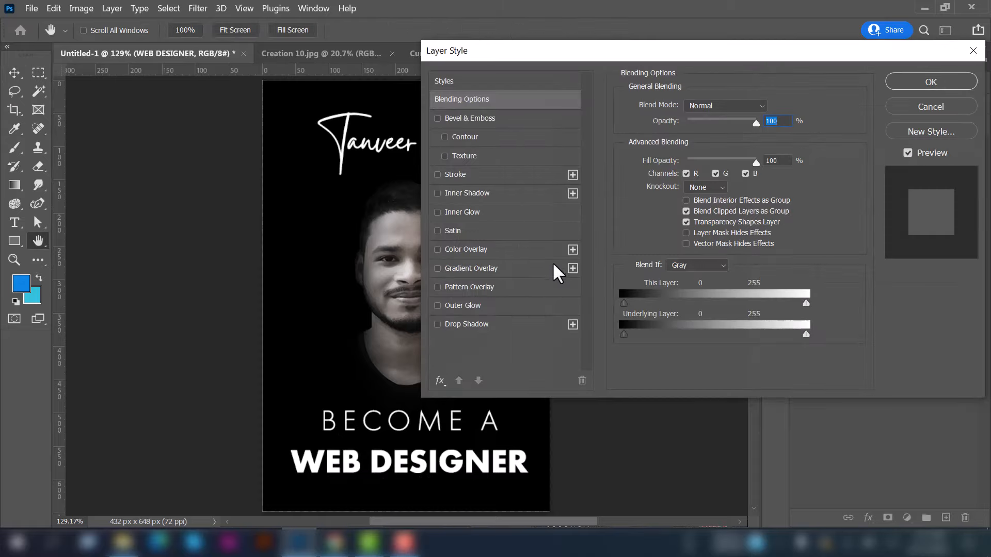
click(476, 270)
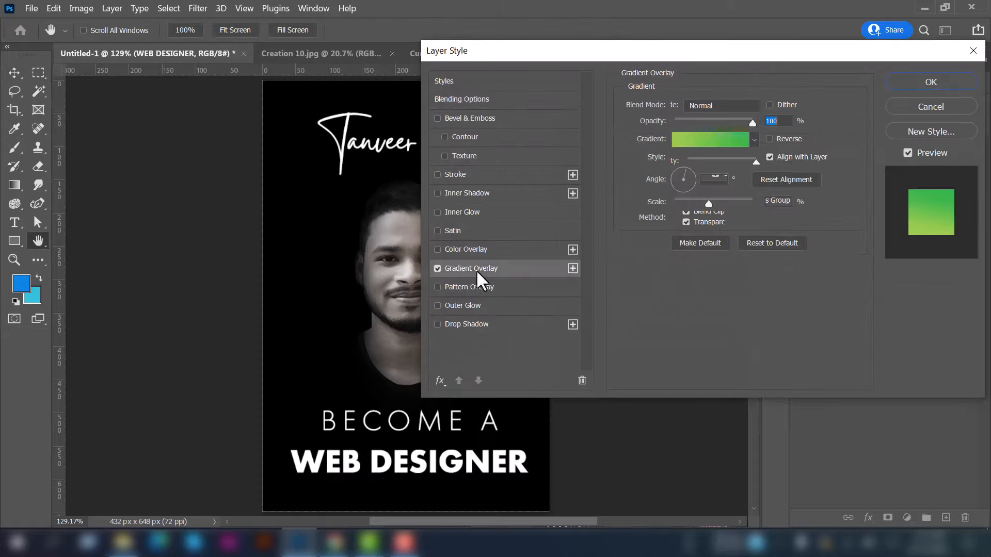
click(692, 132)
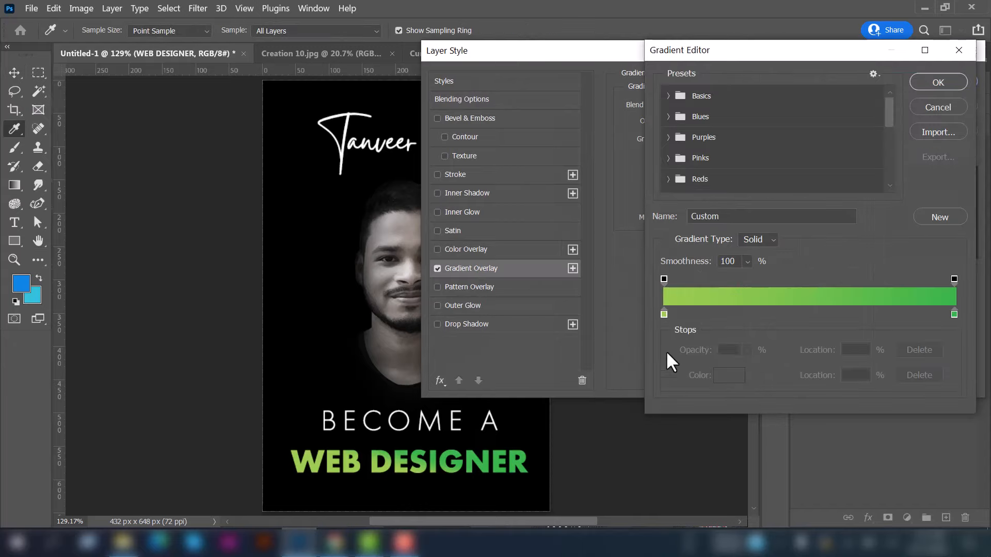
click(664, 315)
click(728, 376)
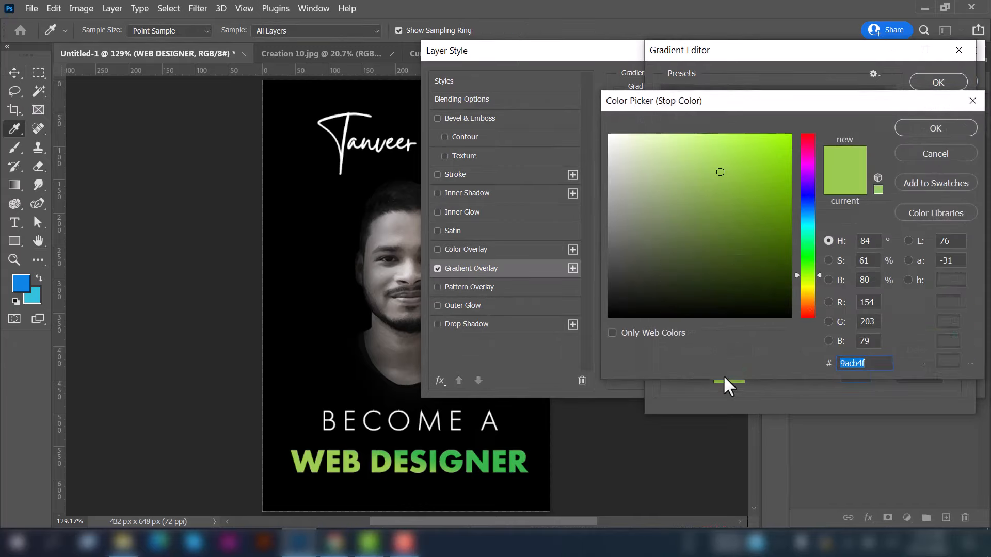
click(27, 281)
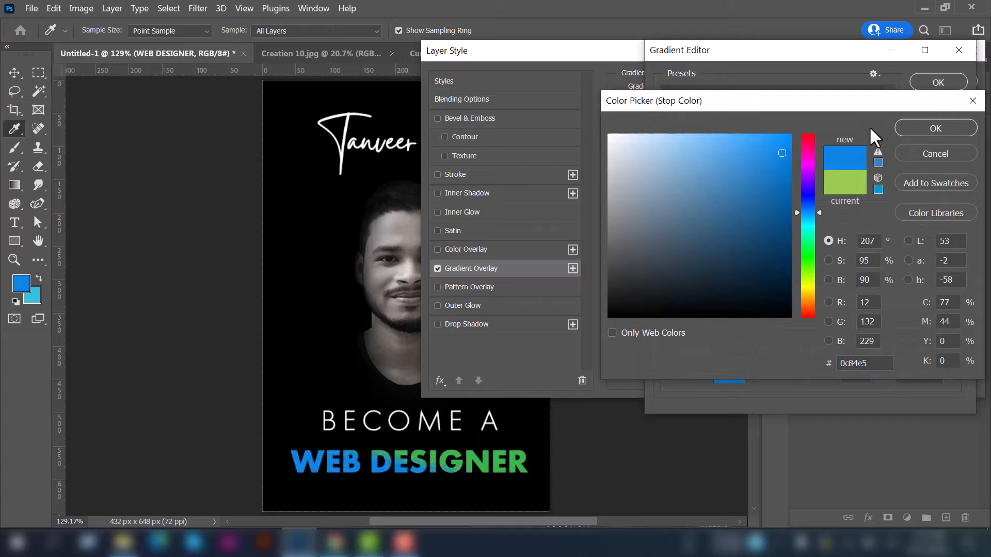
click(922, 127)
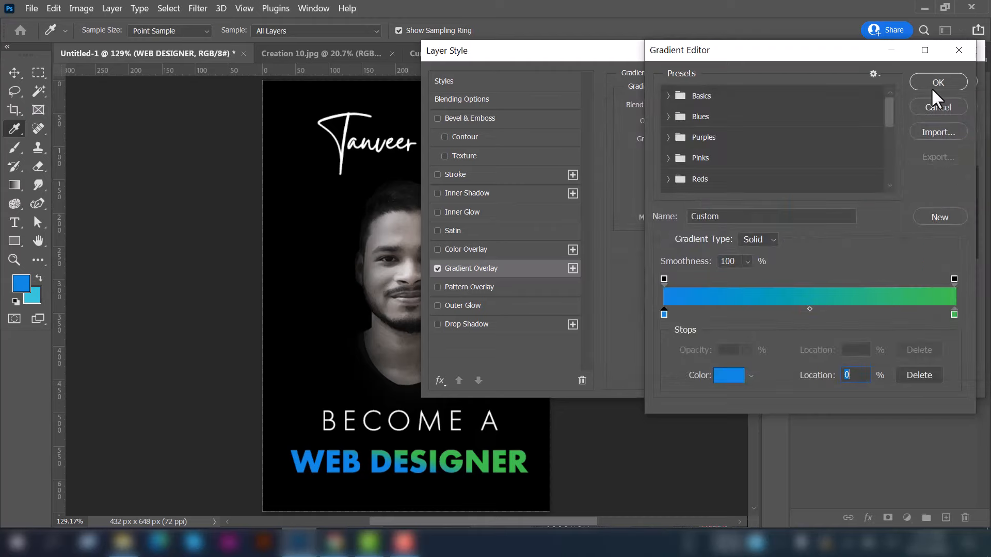
click(953, 314)
click(725, 376)
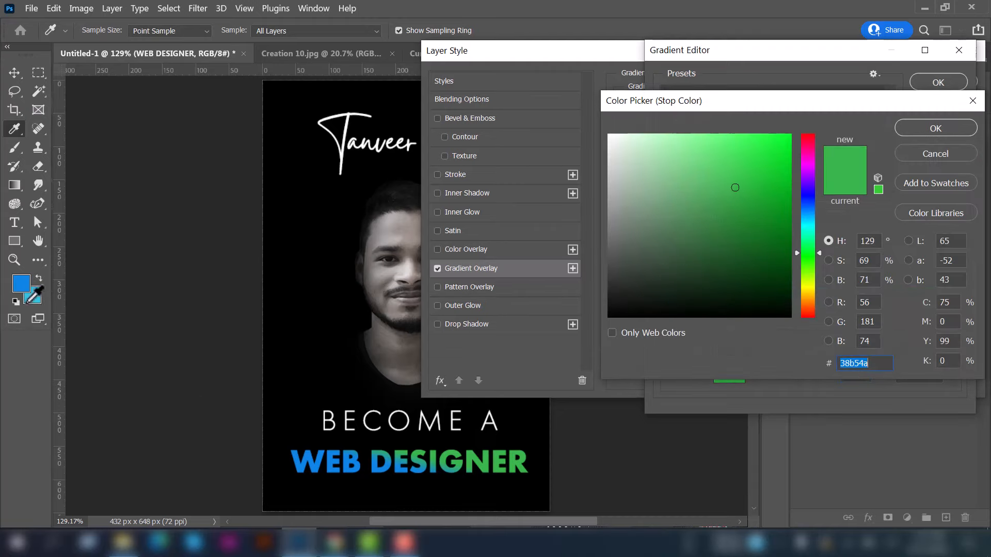
click(33, 295)
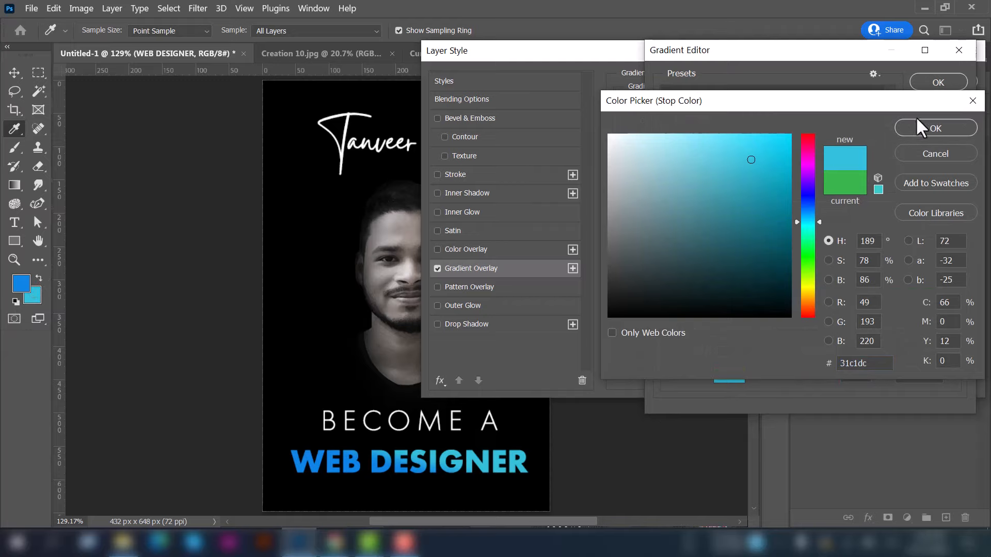
click(932, 125)
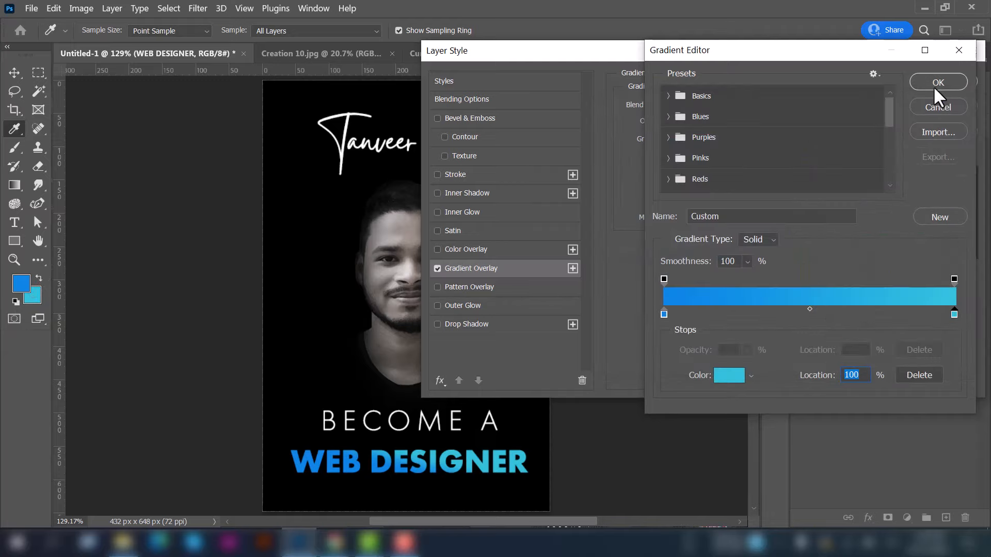
click(933, 84)
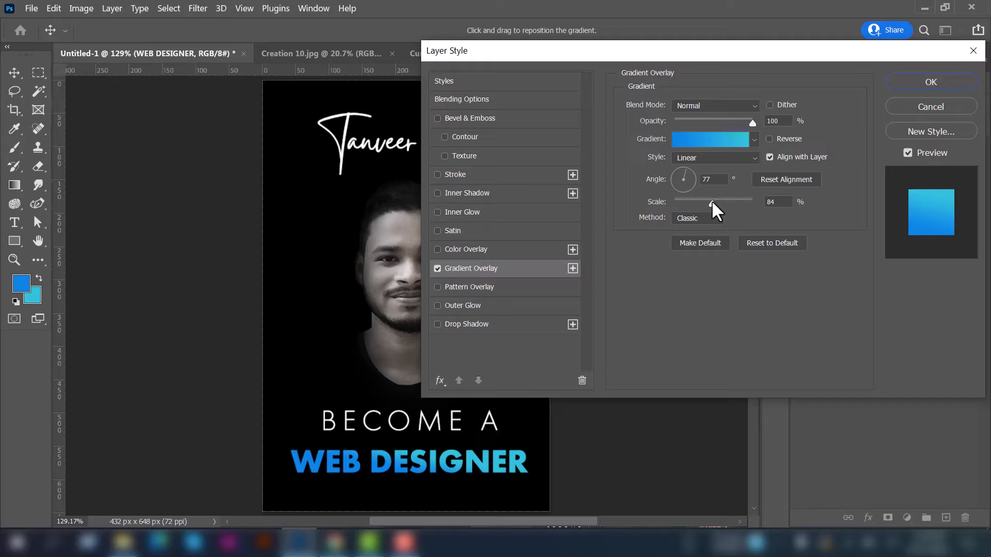
Set the gradient overlay to 85% scale and about 91° angle, then apply it
drag(711, 201, 686, 184)
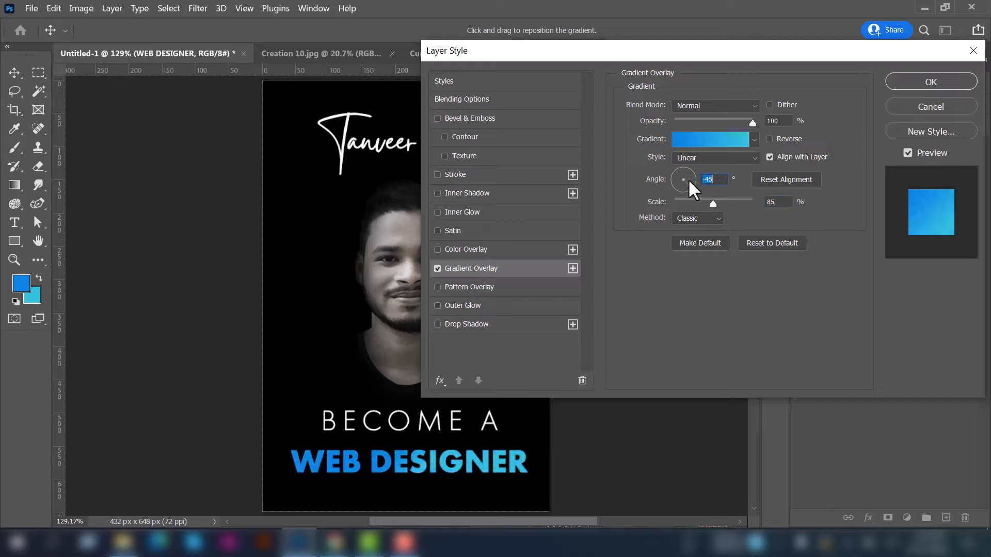
click(689, 179)
drag(689, 181, 684, 174)
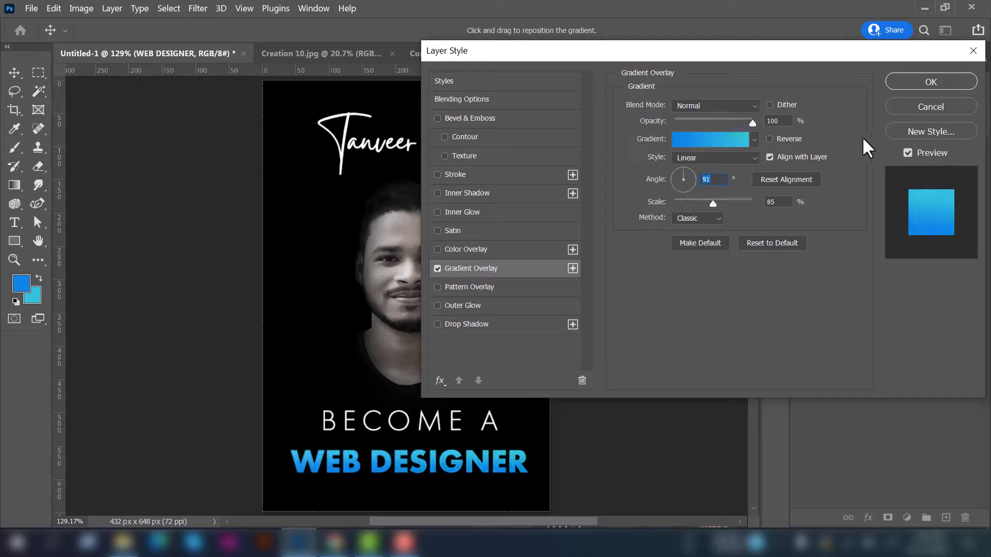
click(919, 89)
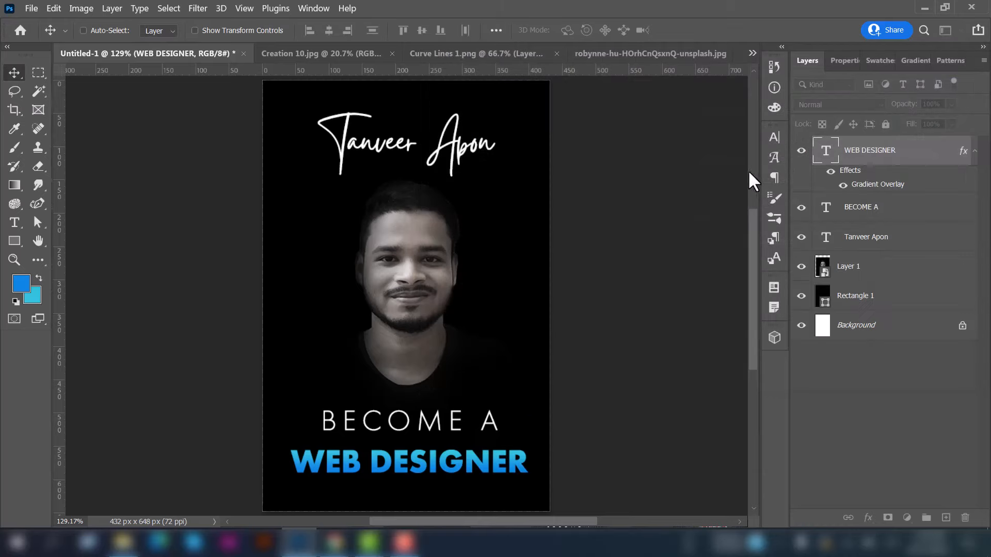
click(975, 151)
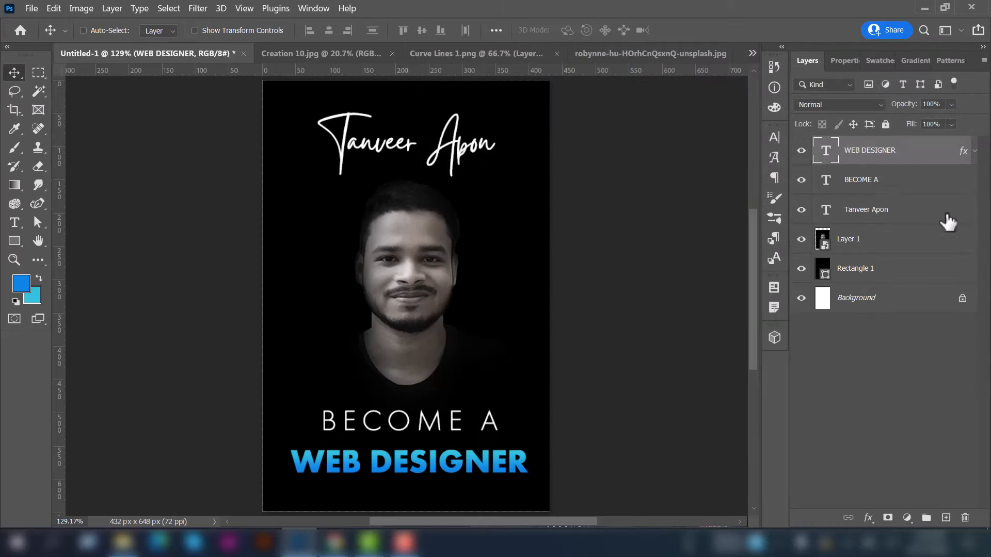
click(862, 355)
Copy the Curve Lines 1.png graphic into the poster, just above the portrait layer
key(ctrl+1)
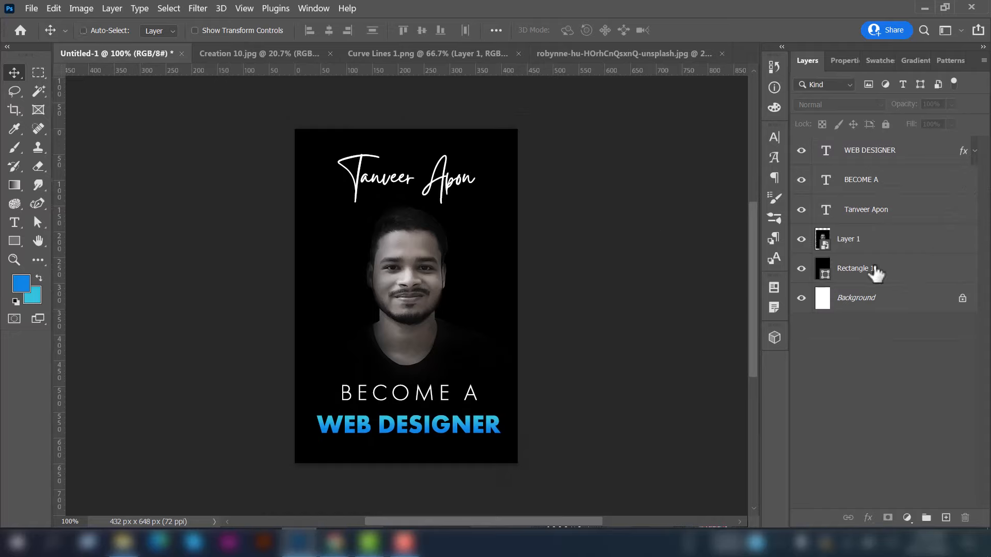
click(446, 54)
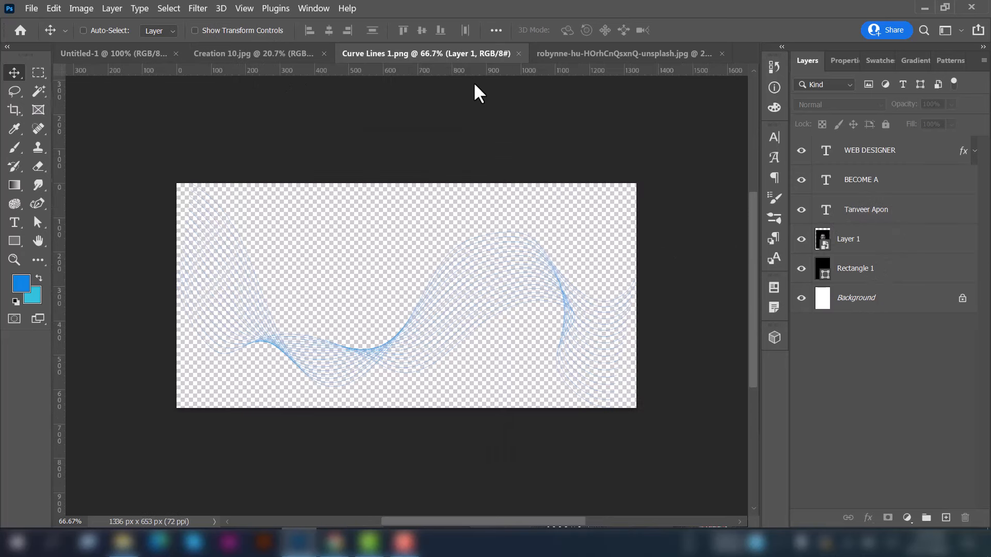
drag(879, 157, 325, 333)
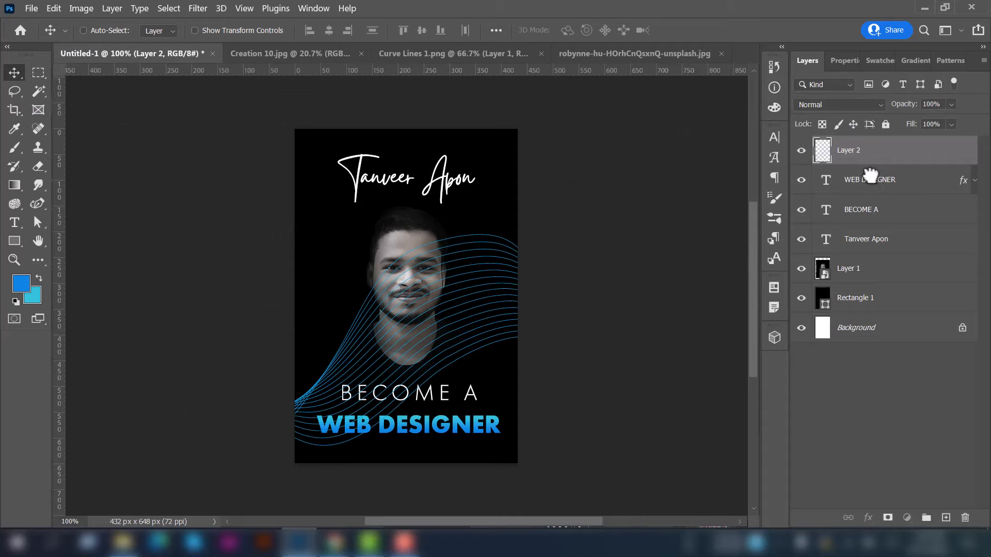
drag(871, 172, 847, 256)
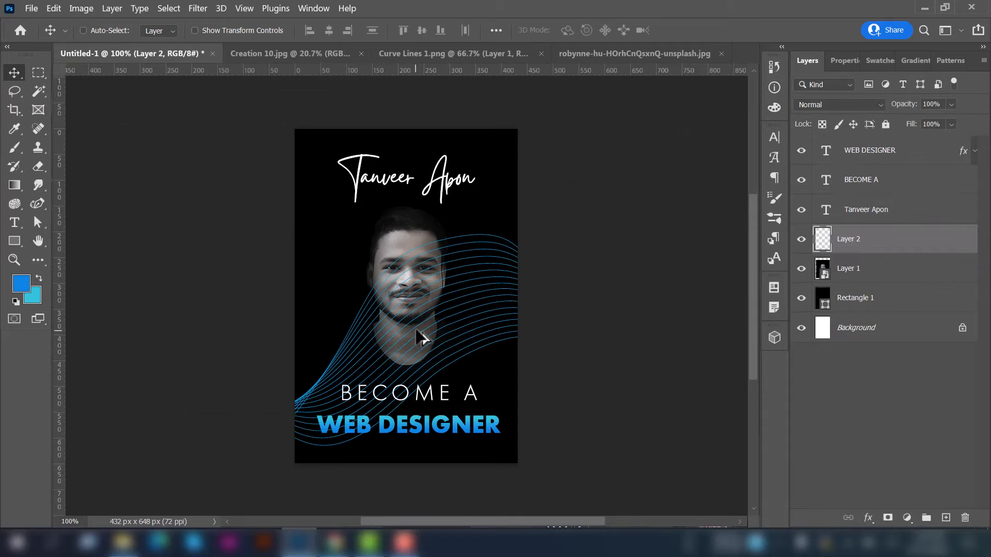
scroll(416, 336, down, 3)
Scale the curve lines to about 36% and position them behind the bottom text
key(ctrl+t)
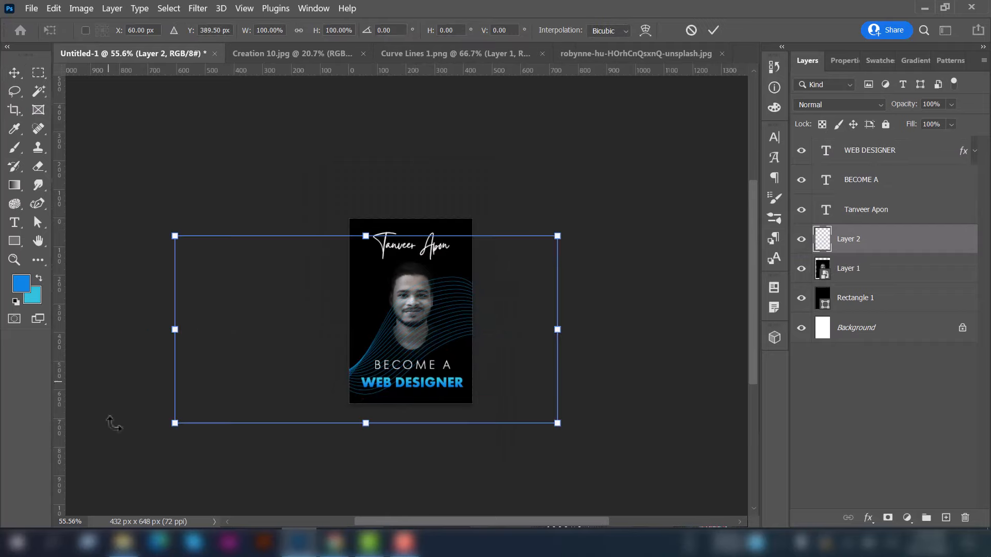
drag(176, 238, 336, 316)
scroll(508, 363, down, 2)
drag(558, 366, 474, 324)
click(713, 30)
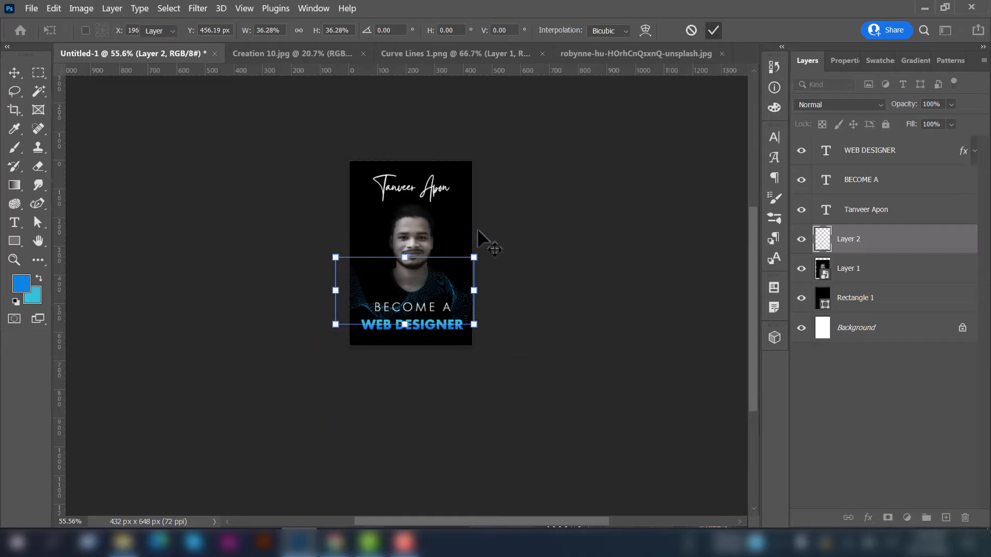
drag(486, 251, 488, 260)
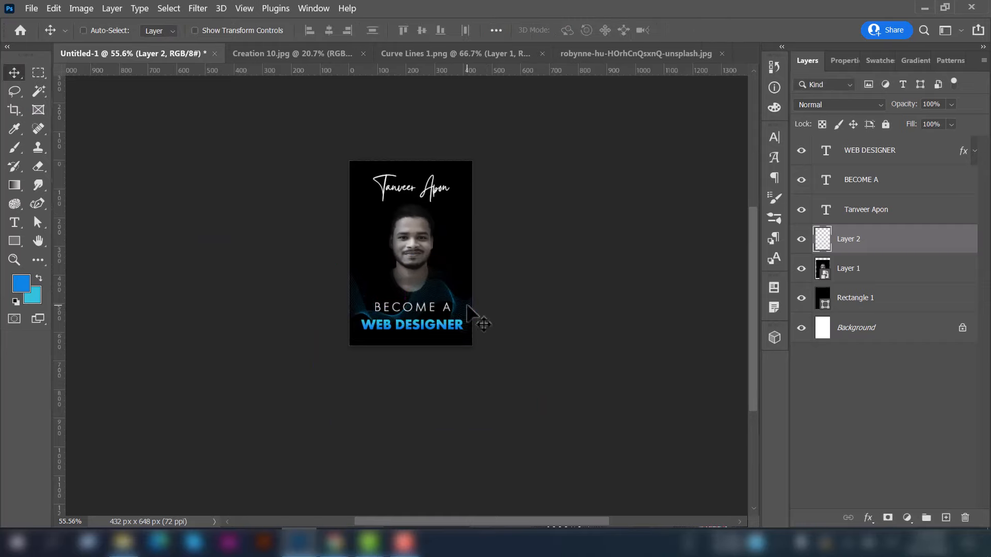
key(ctrl+0)
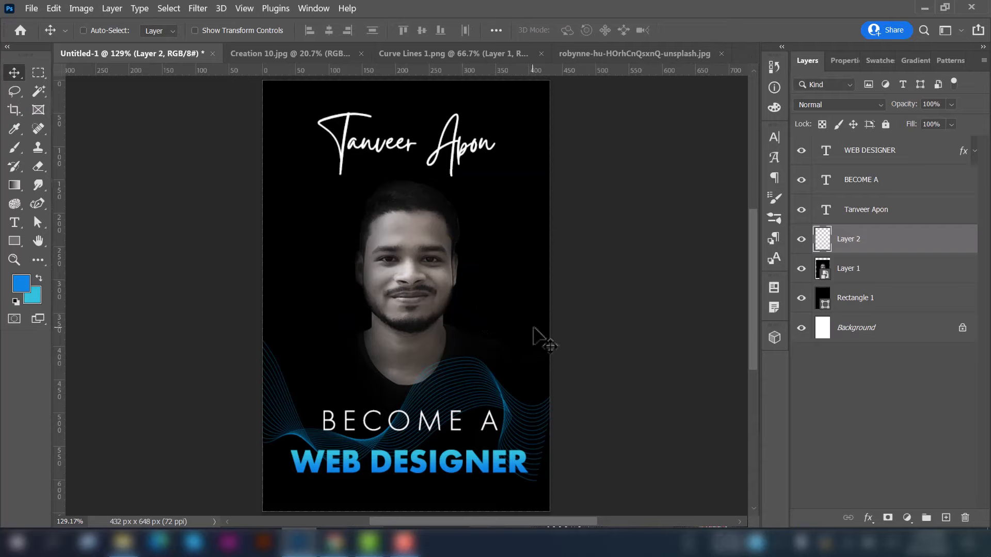
click(818, 103)
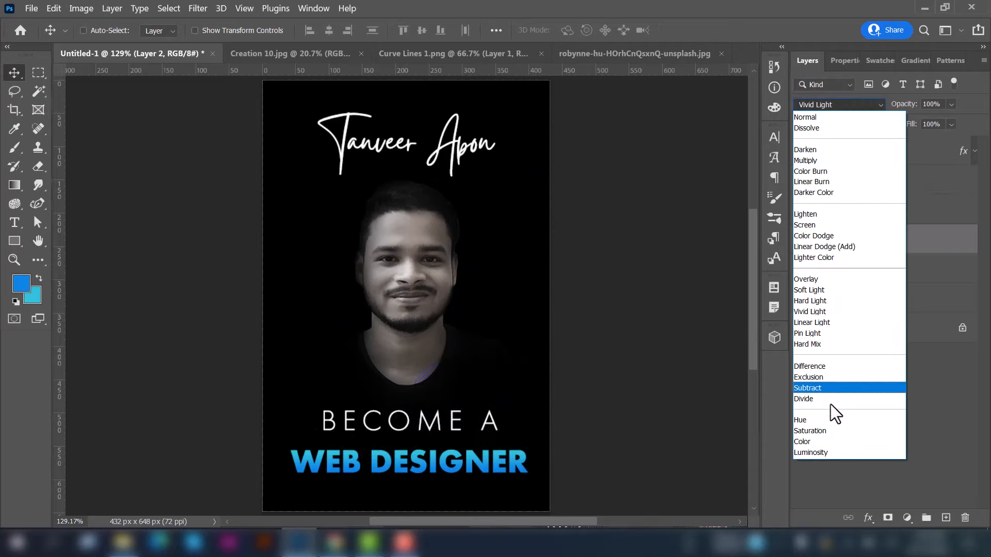
Blend Layer 2's curve lines in Luminosity mode and nudge them slightly upward
click(818, 453)
drag(559, 340, 571, 298)
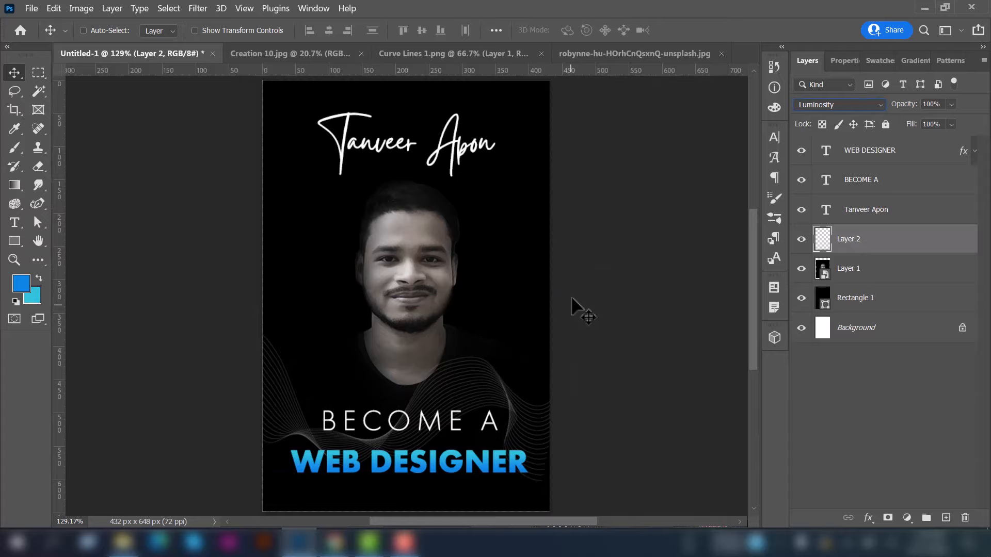
click(825, 475)
scroll(415, 247, down, 3)
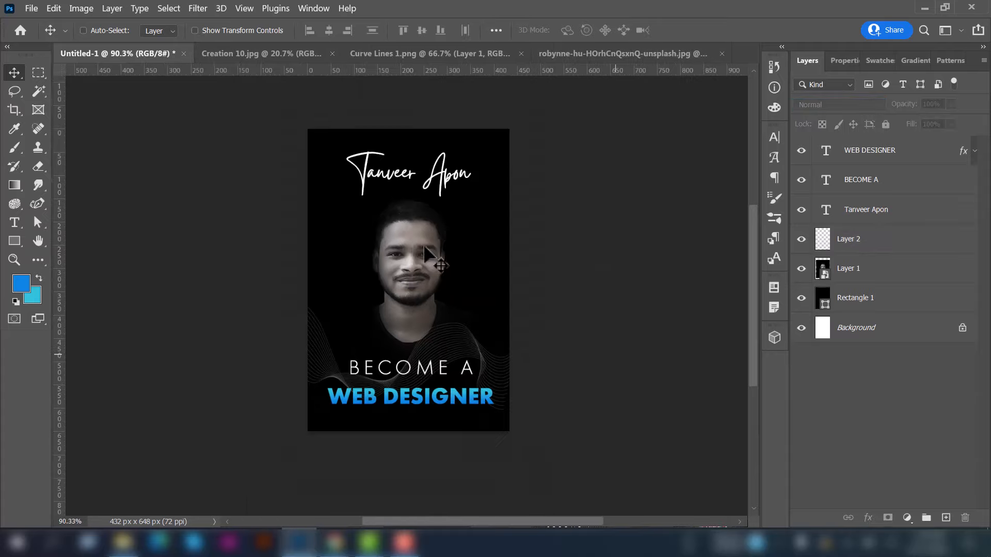
scroll(424, 247, up, 3)
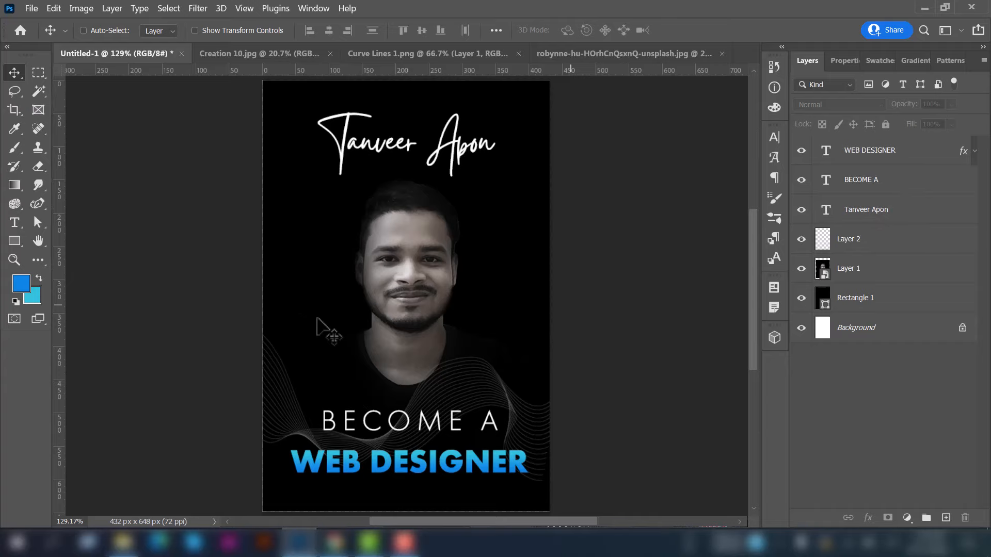
scroll(317, 325, down, 3)
scroll(317, 325, up, 2)
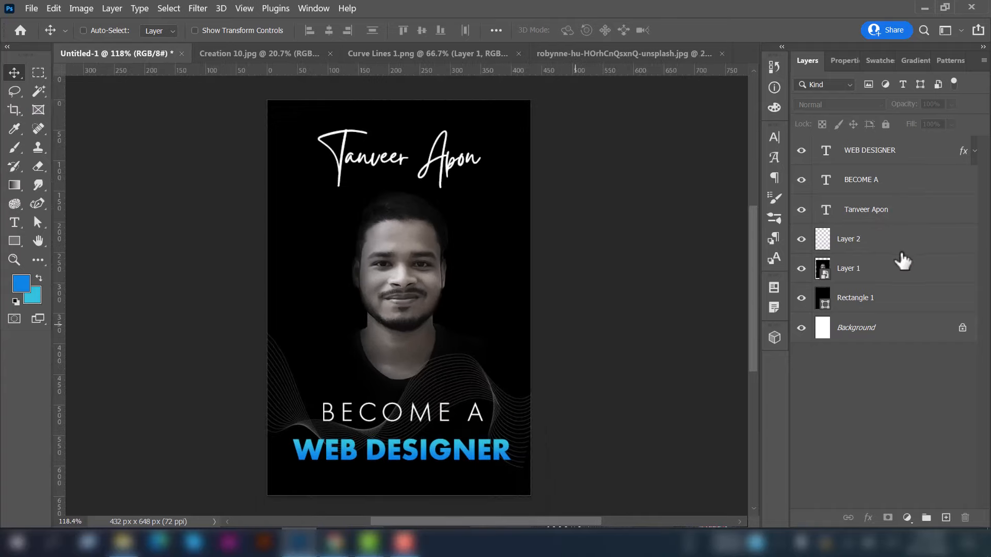
Draw an ellipse over the portrait's face and centre it
click(889, 270)
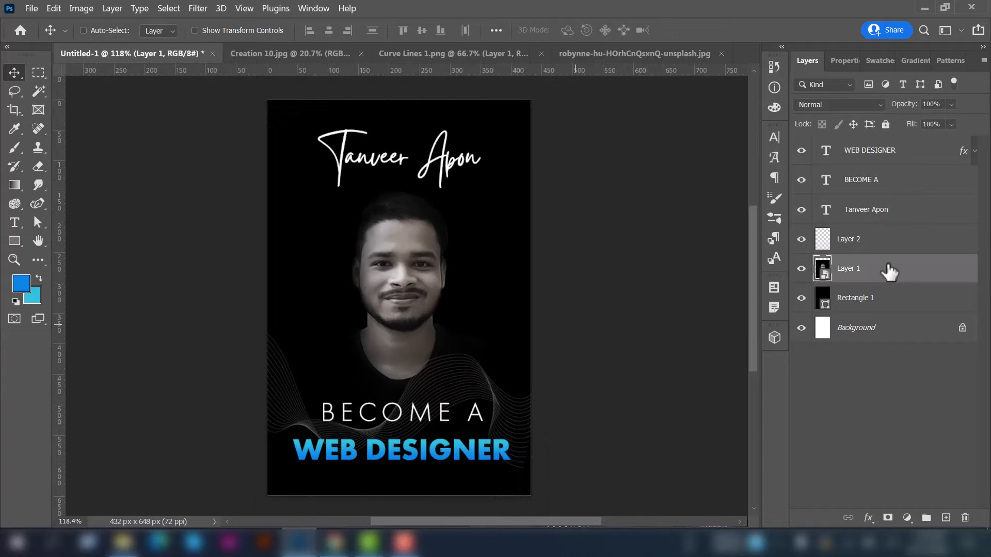
click(15, 241)
click(15, 241)
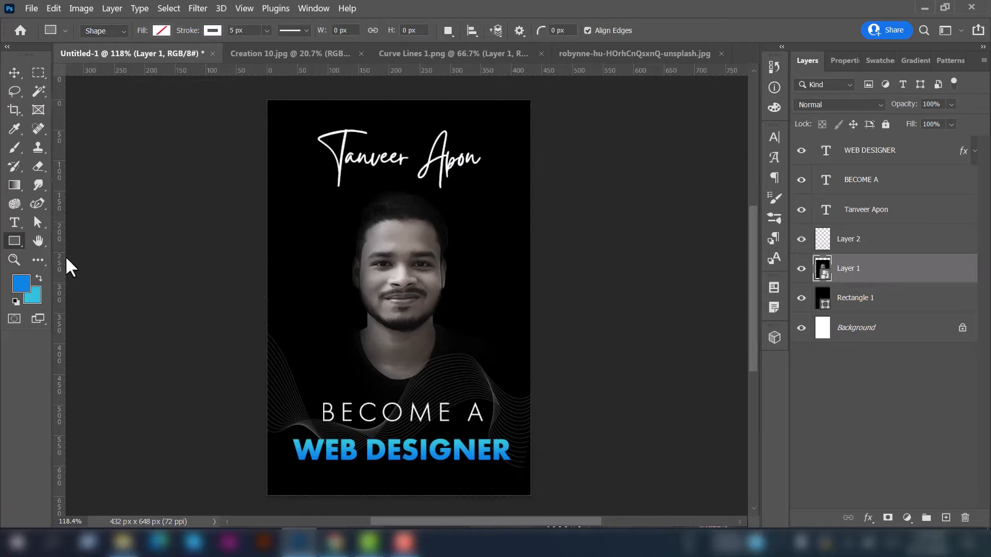
key(shift+u)
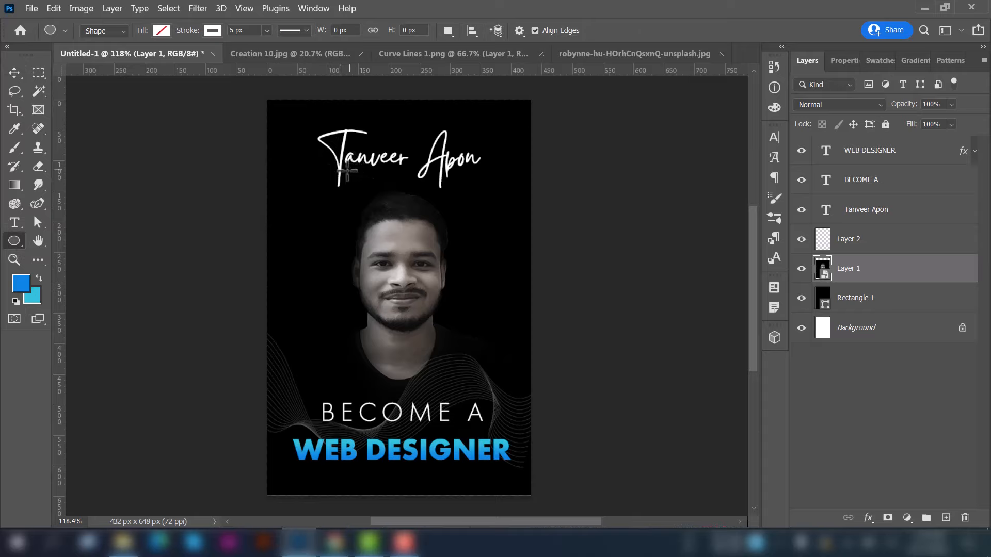
drag(347, 170, 453, 383)
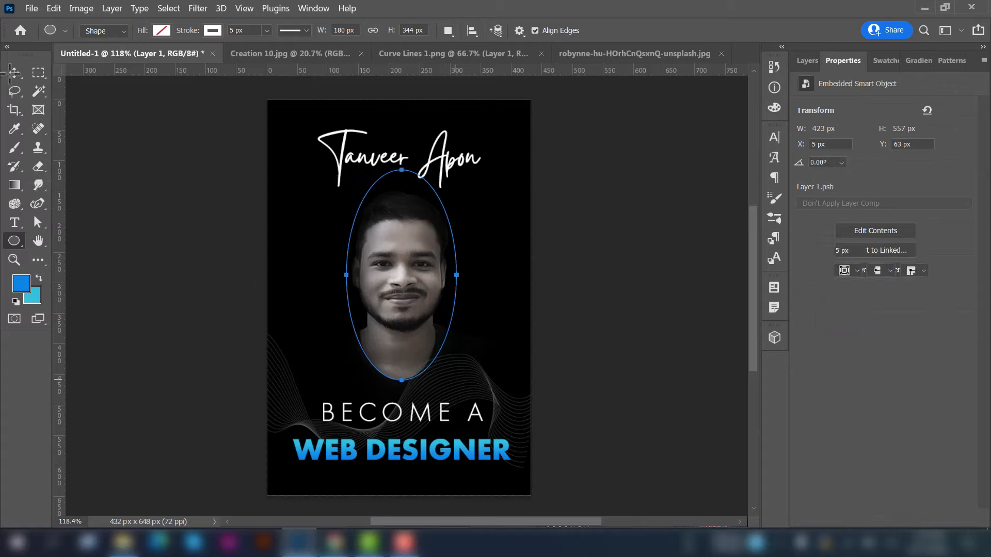
key(v)
drag(419, 254, 417, 255)
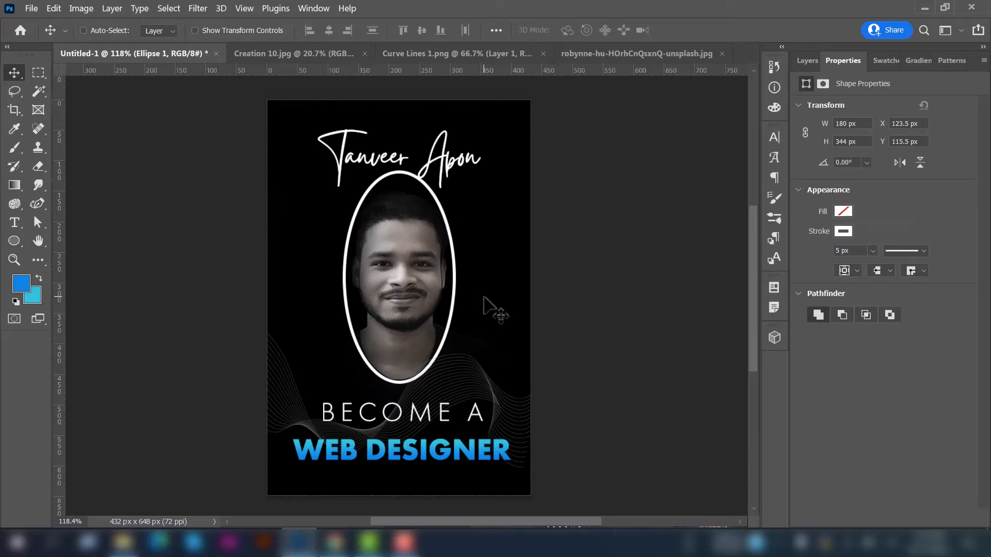
Give the ellipse no stroke colour, a 0 stroke width, and a black fill
click(843, 233)
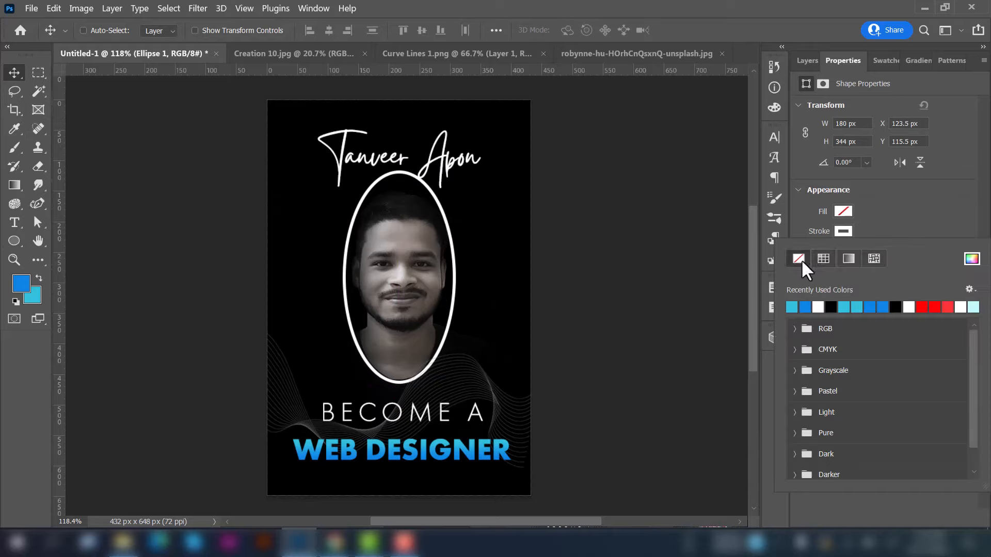
click(800, 258)
click(844, 234)
double_click(839, 250)
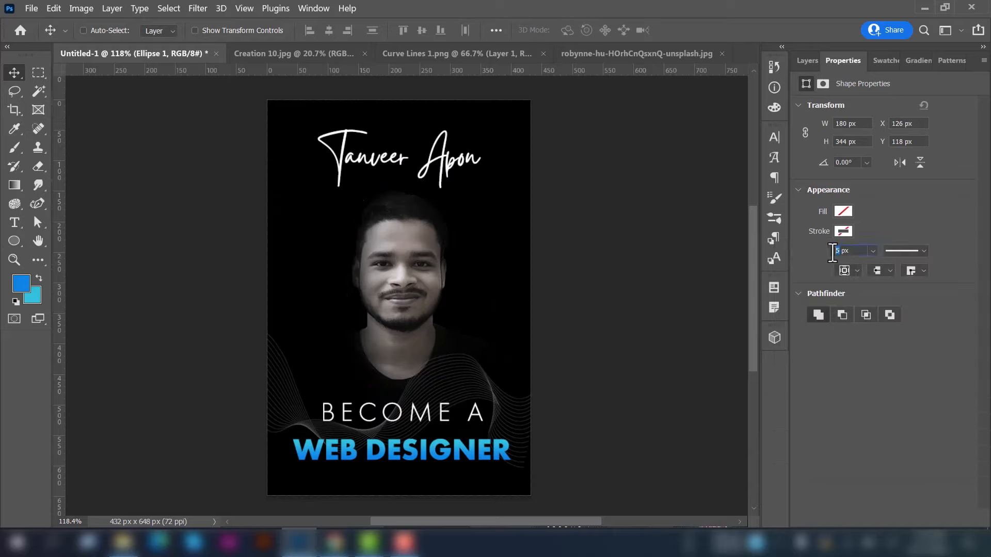
text(0)
click(847, 232)
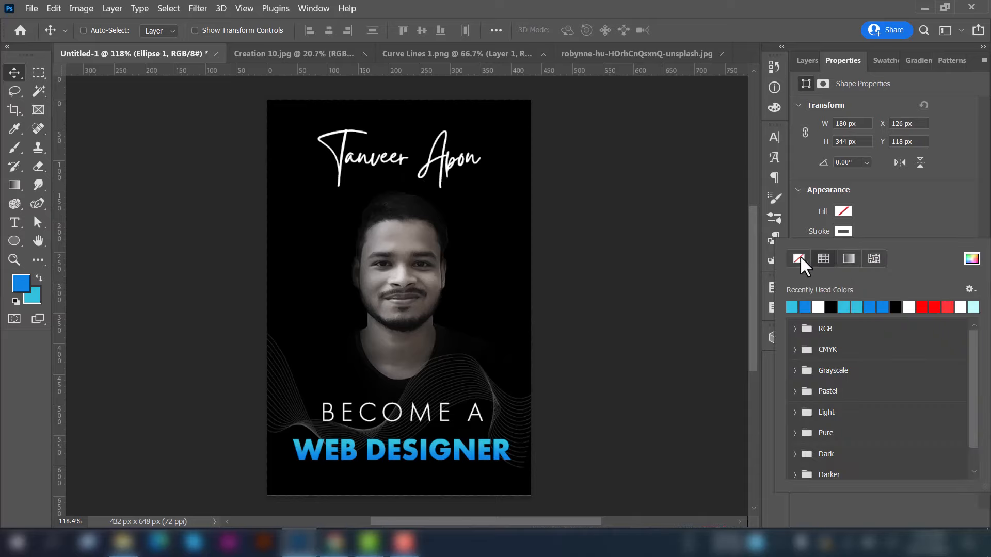
click(844, 212)
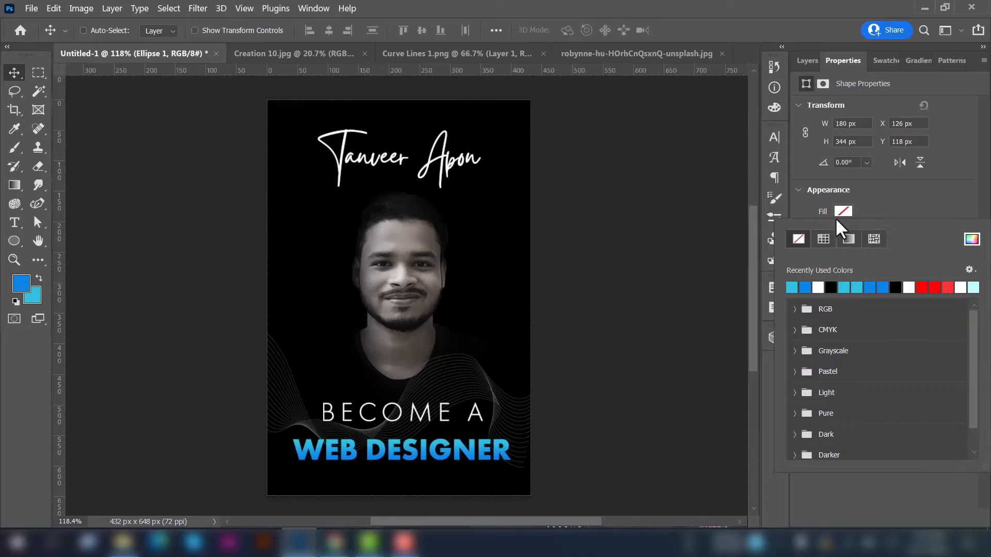
click(831, 287)
click(806, 60)
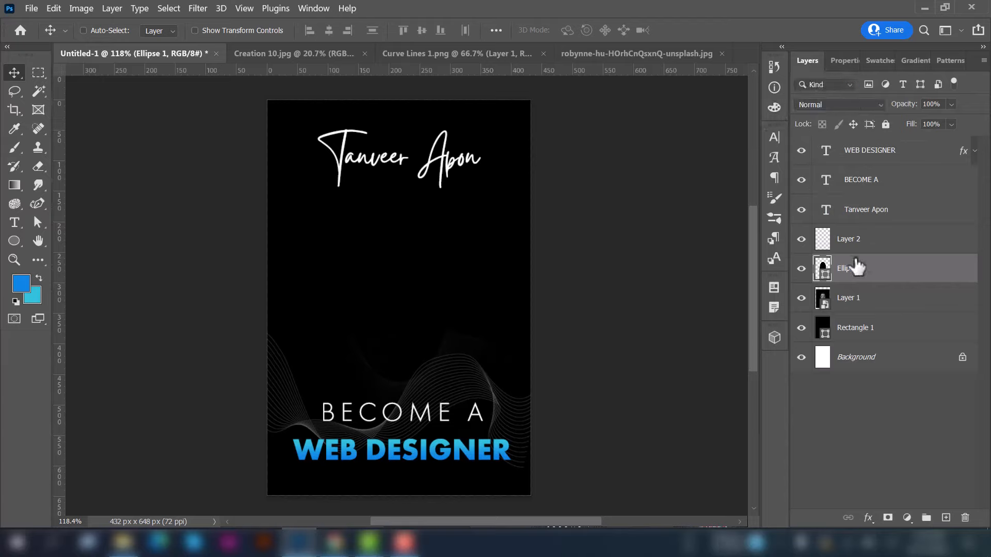
Hide Ellipse 1 and select the Rectangle 1 layer
click(801, 269)
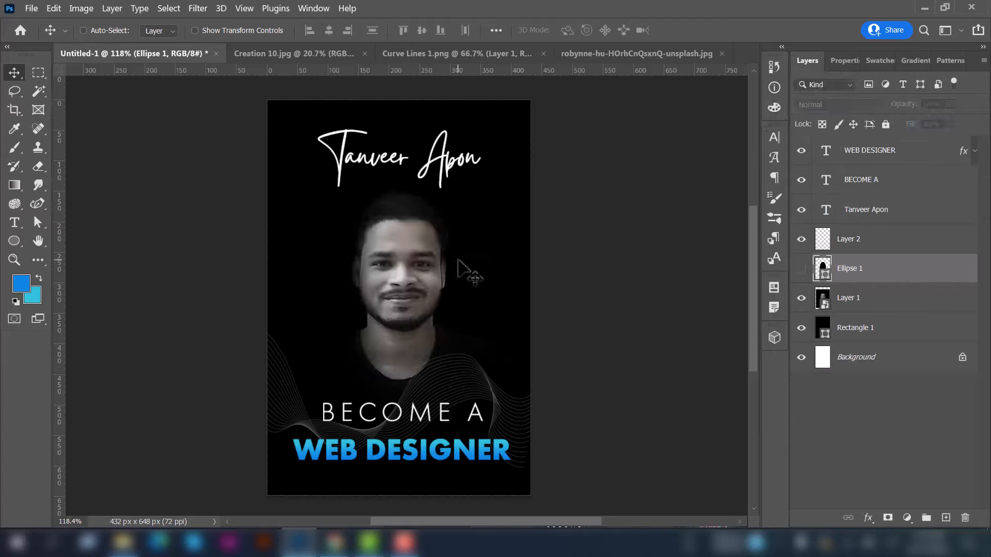
scroll(419, 269, down, 1)
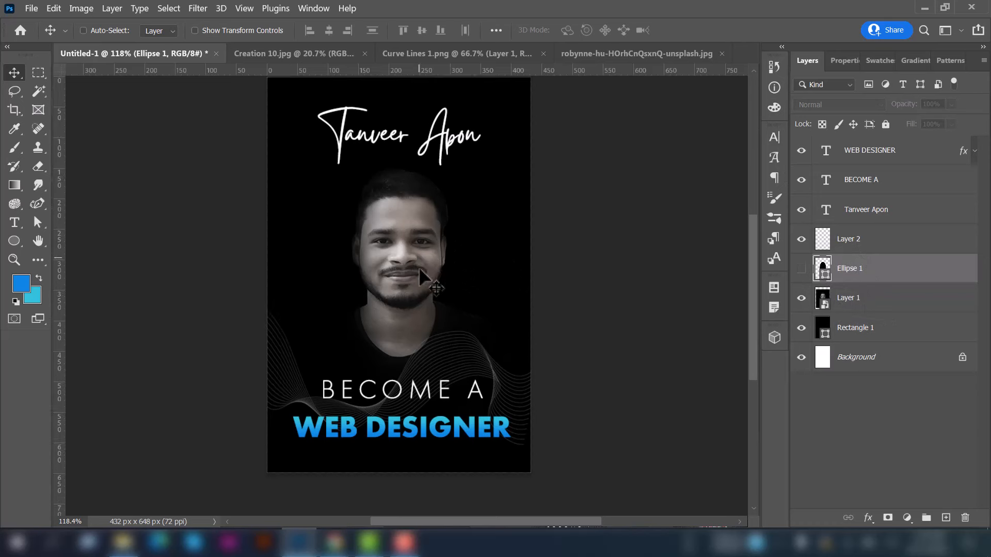
click(864, 330)
Drag the starry-light photo into the poster and place its Layer 3 above Layer 1
click(606, 55)
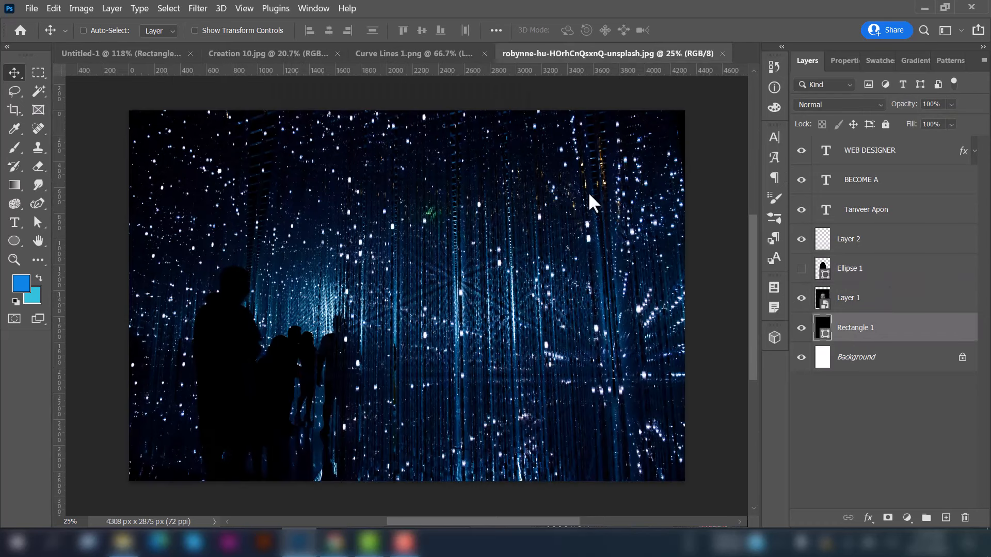
drag(455, 248, 333, 231)
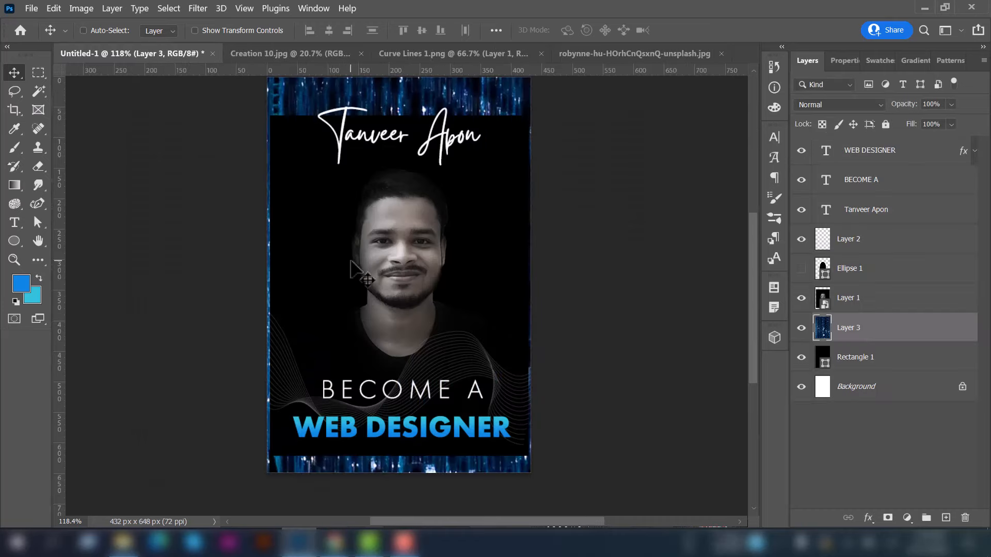
scroll(351, 260, down, 3)
drag(840, 335, 847, 287)
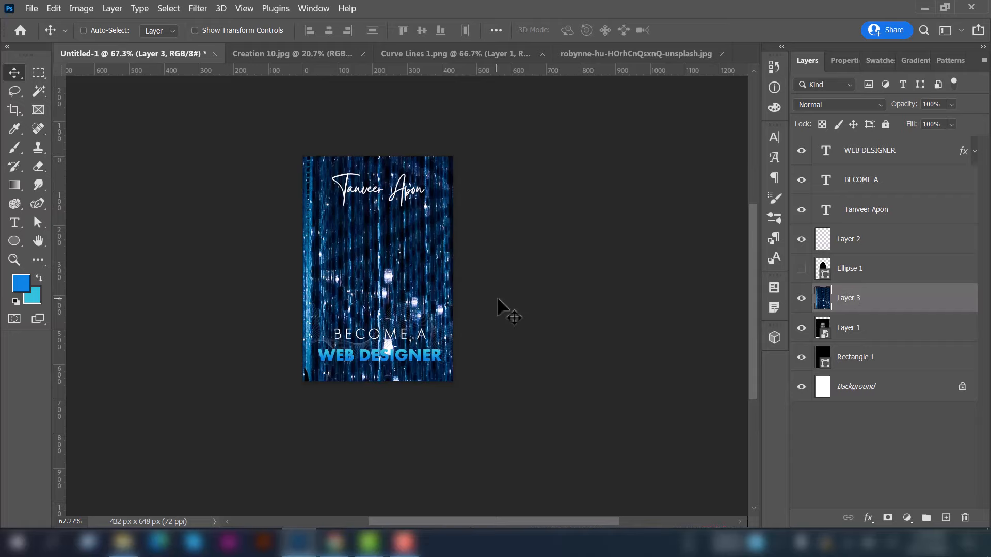
Load Ellipse 1 as a selection and test masking the starry photo with it, then undo
ctrl+click(823, 269)
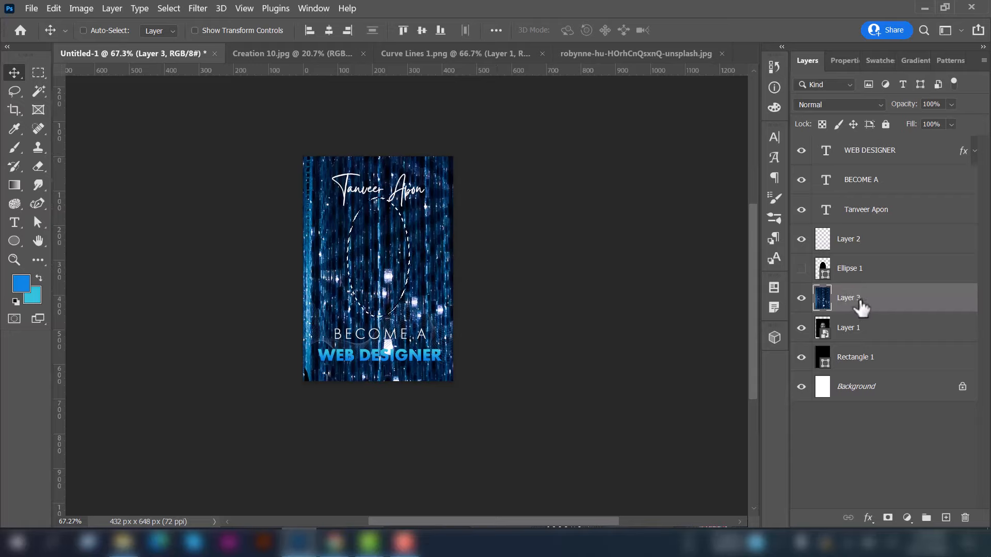
click(851, 278)
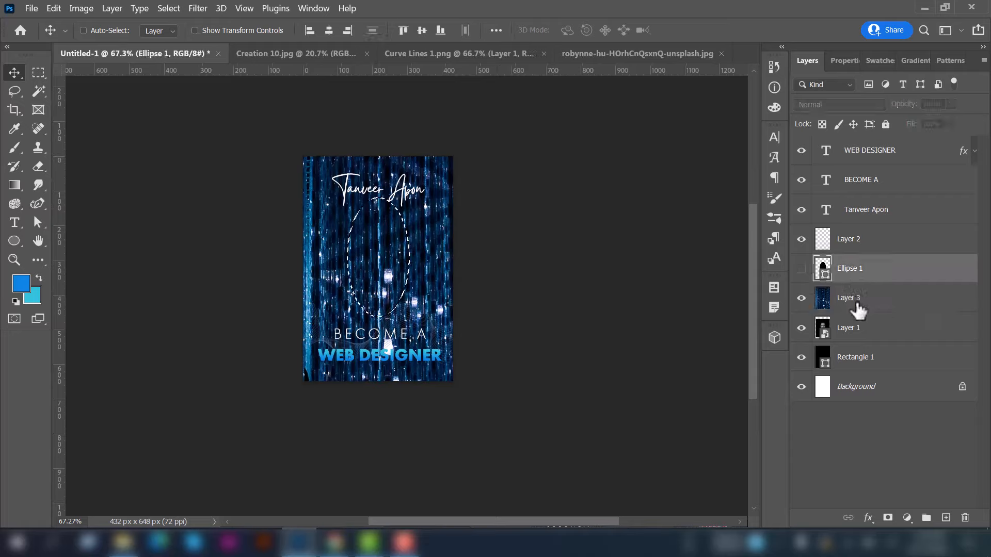
click(858, 309)
click(888, 517)
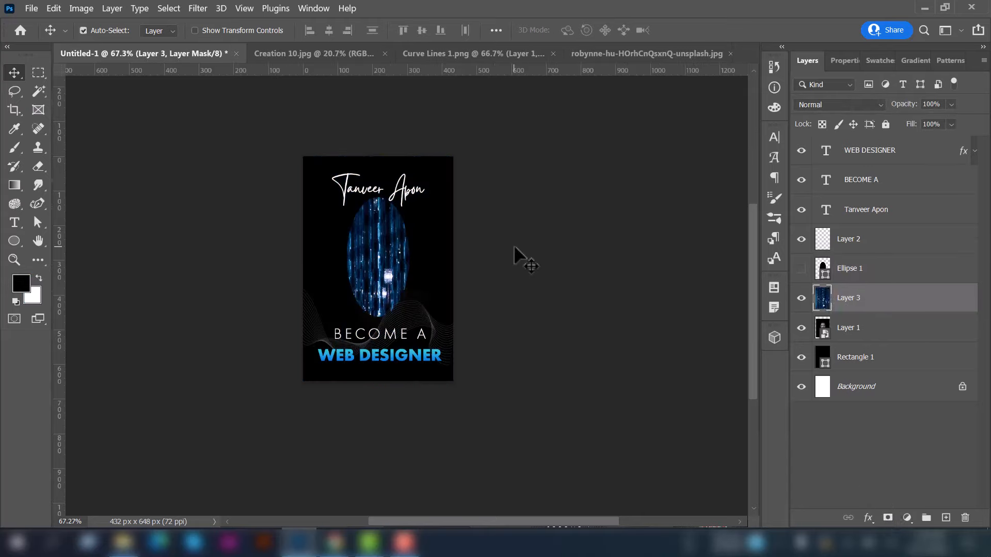
key(ctrl+z)
Invert the ellipse selection and add it as a layer mask on Layer 3
click(180, 8)
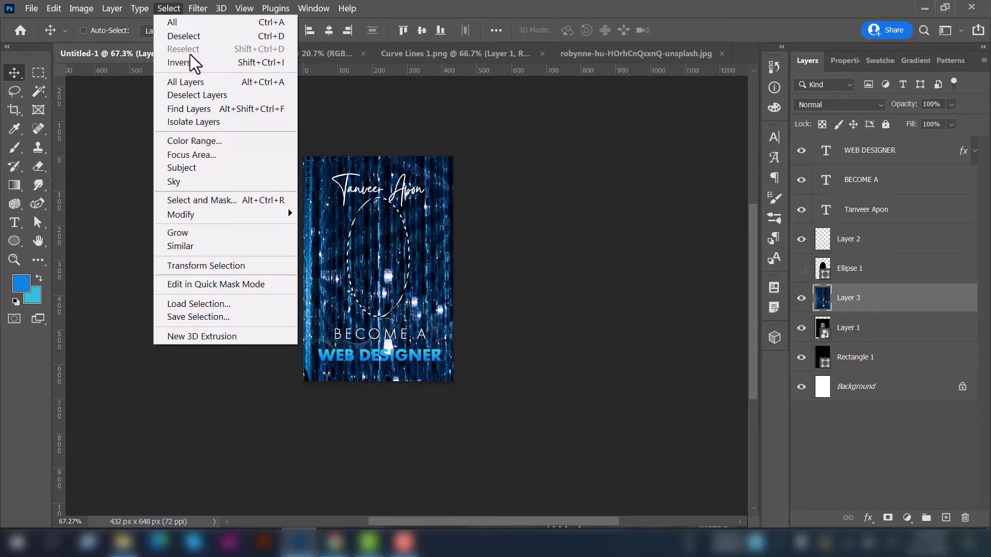
click(191, 61)
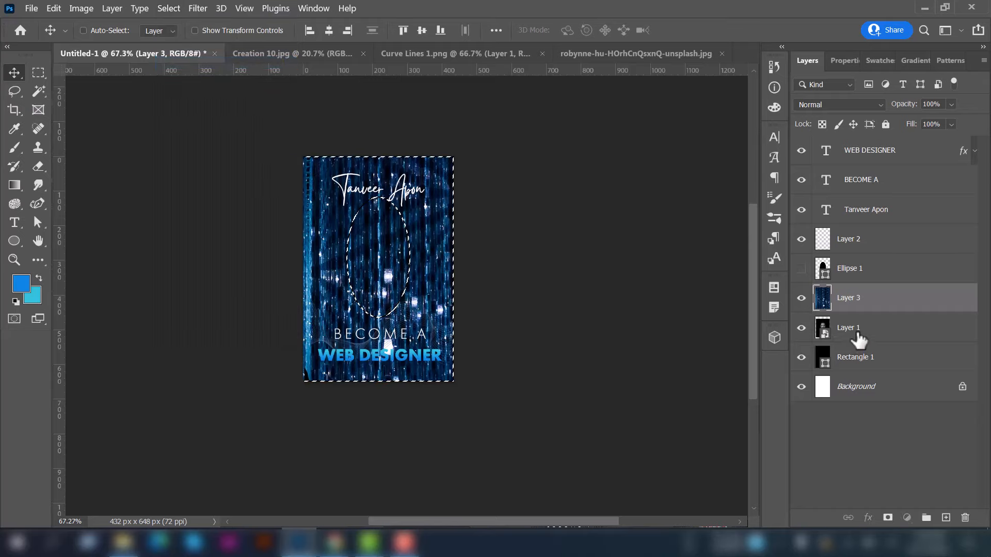
click(828, 331)
click(888, 518)
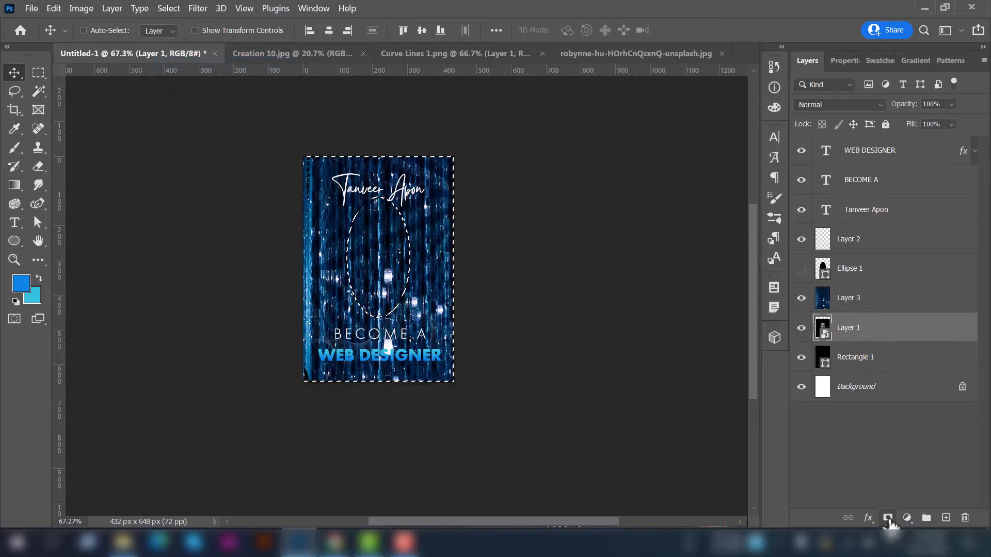
drag(849, 328, 847, 289)
key(ctrl+z)
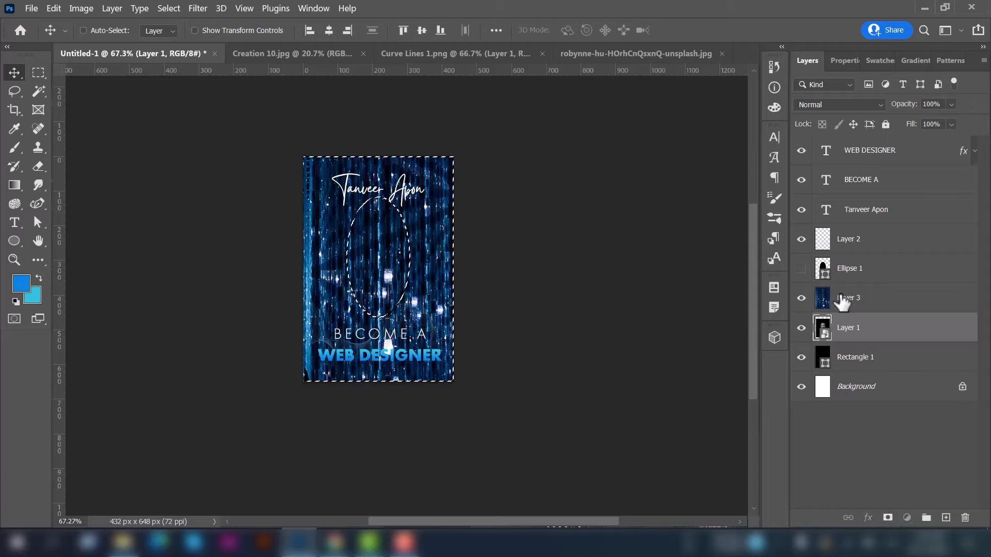
click(847, 296)
click(888, 517)
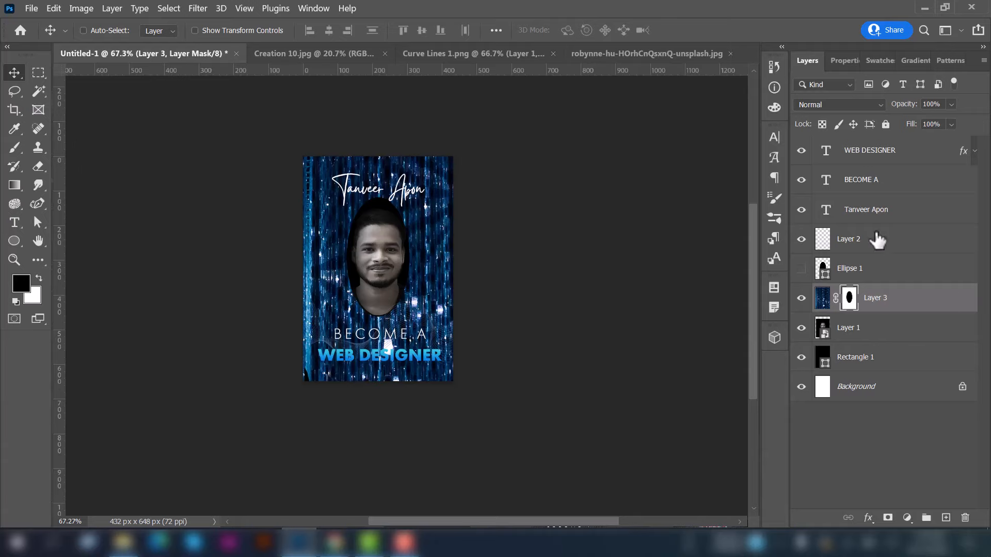
click(817, 103)
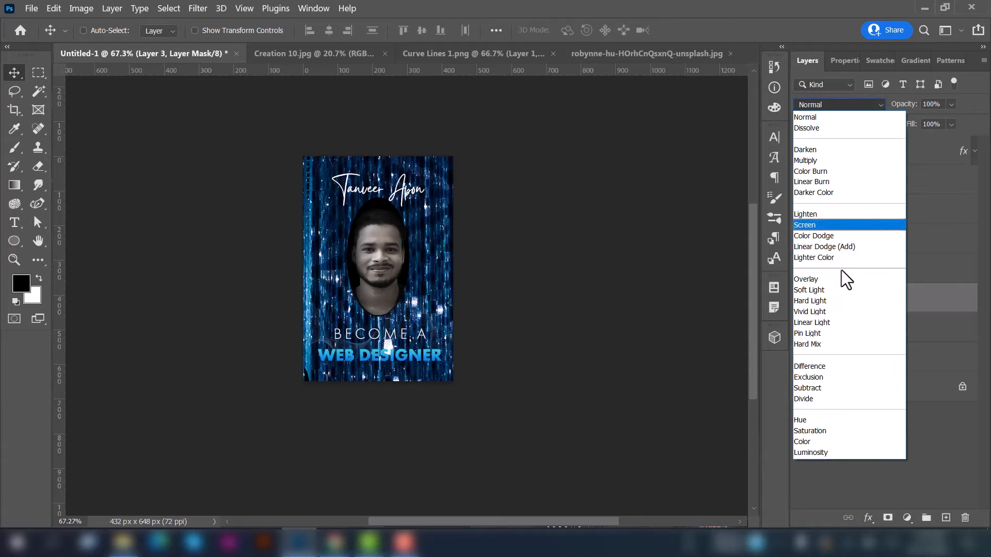
Set Layer 3 to Luminosity at 50% opacity, trying and undoing a brush stroke on its mask
click(836, 452)
key(5)
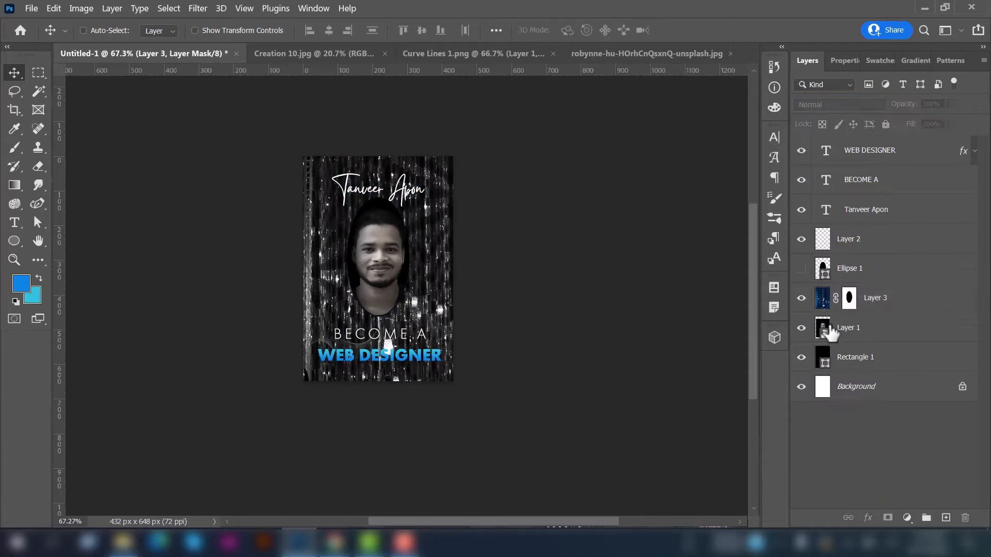
scroll(427, 325, up, 5)
scroll(428, 325, up, 3)
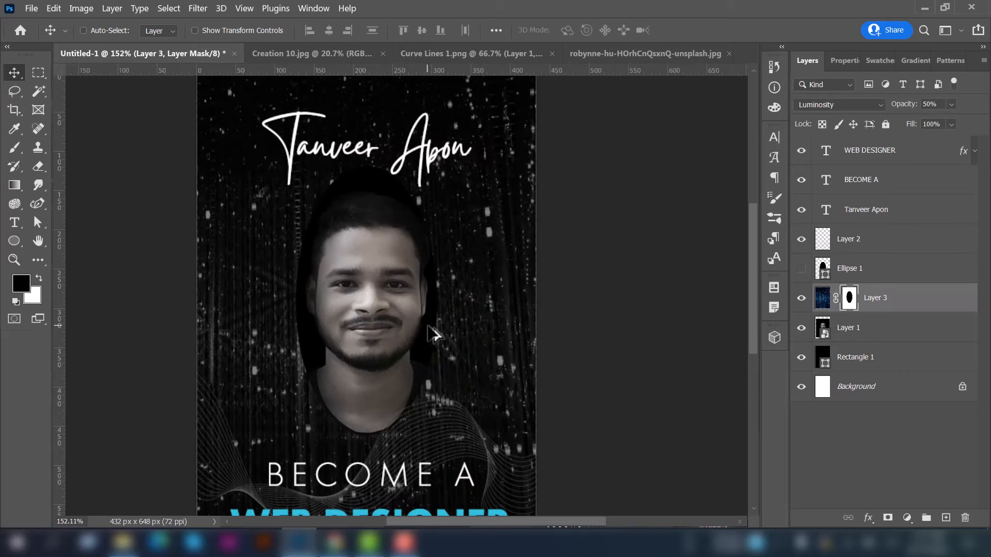
click(14, 148)
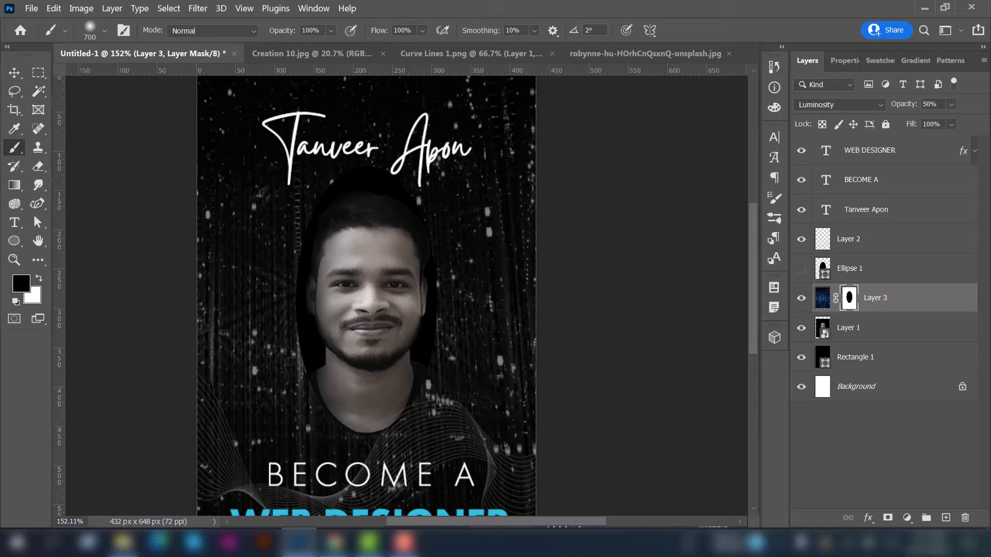
drag(299, 221, 291, 237)
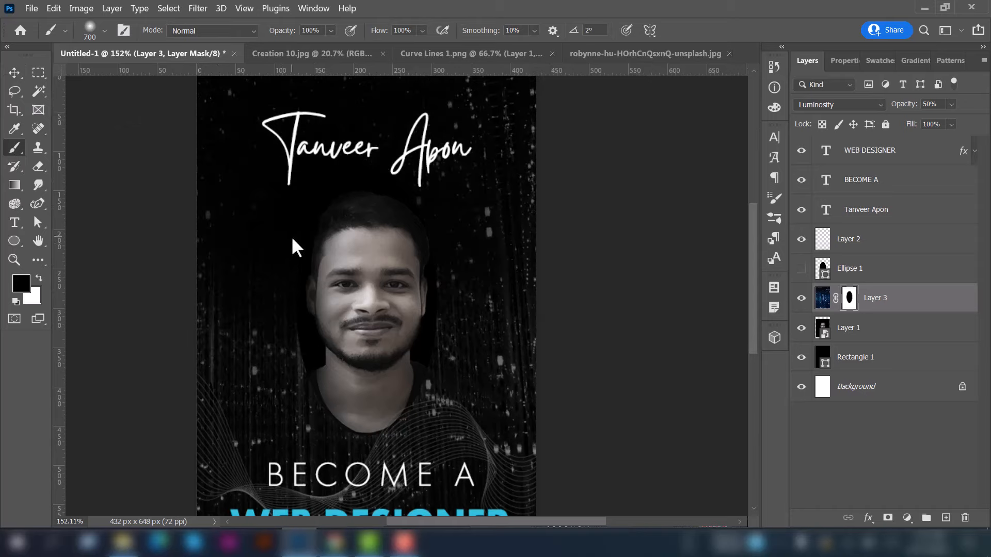
key(ctrl+z)
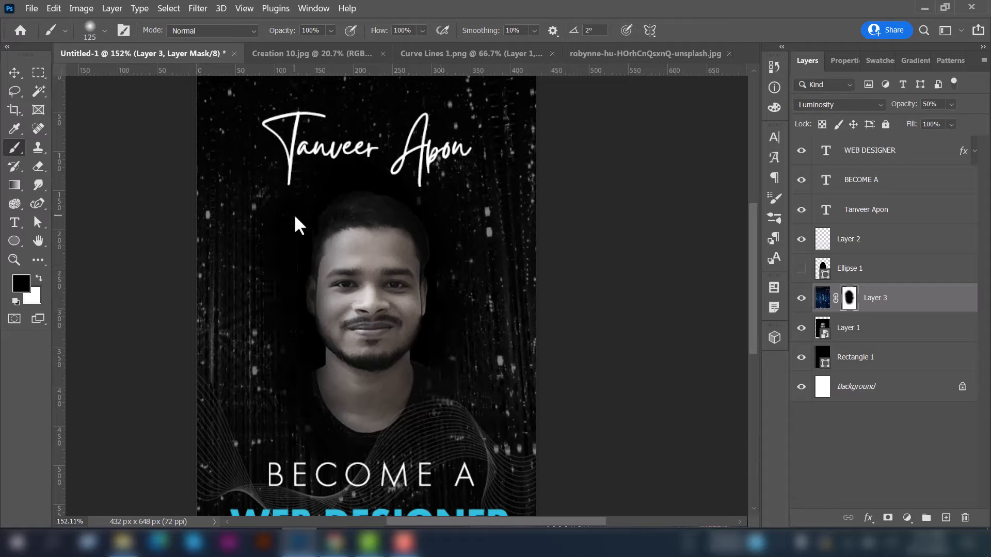
scroll(489, 268, down, 1)
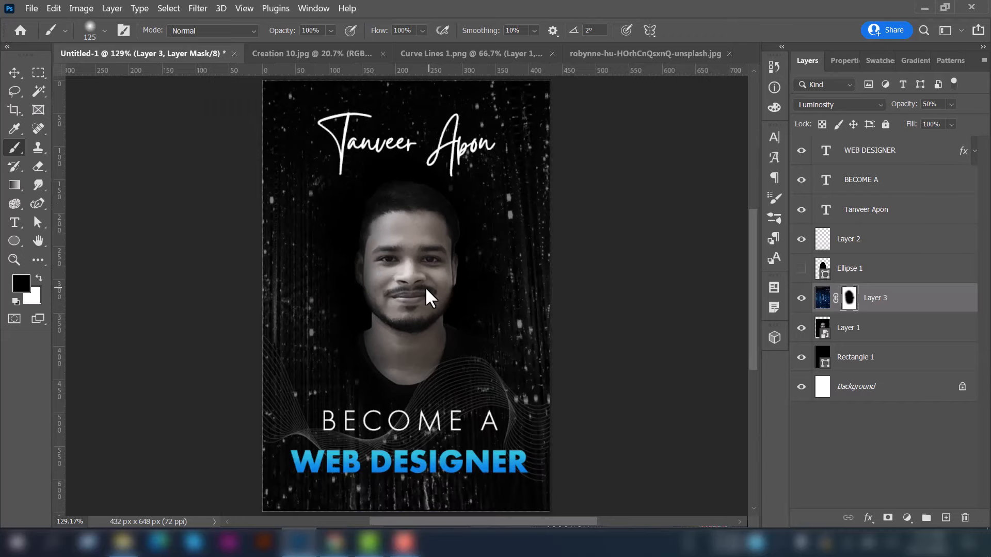
scroll(426, 287, down, 1)
click(13, 74)
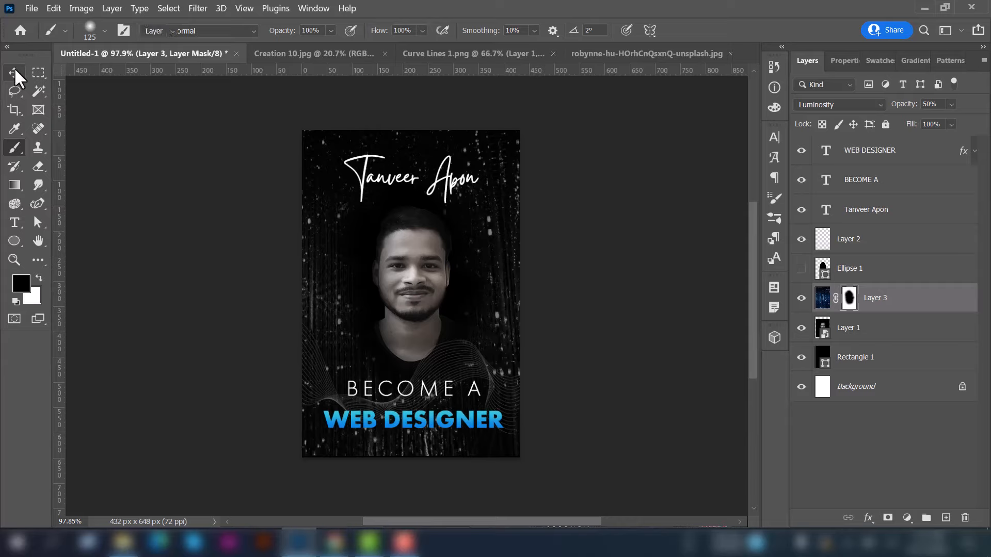
Lower Layer 3's opacity to 17%, then select the Rectangle 1 layer
click(951, 104)
drag(946, 126, 925, 131)
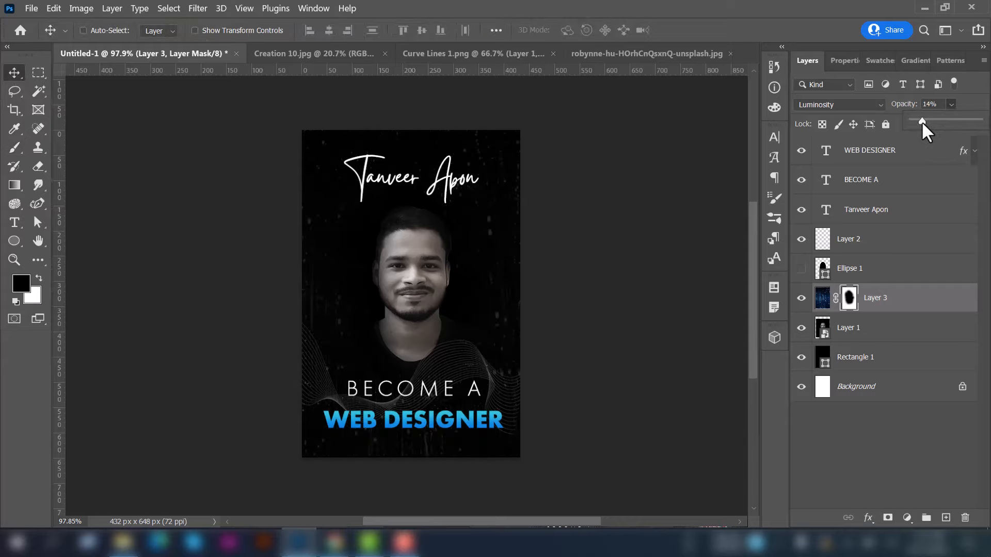
drag(927, 131, 929, 128)
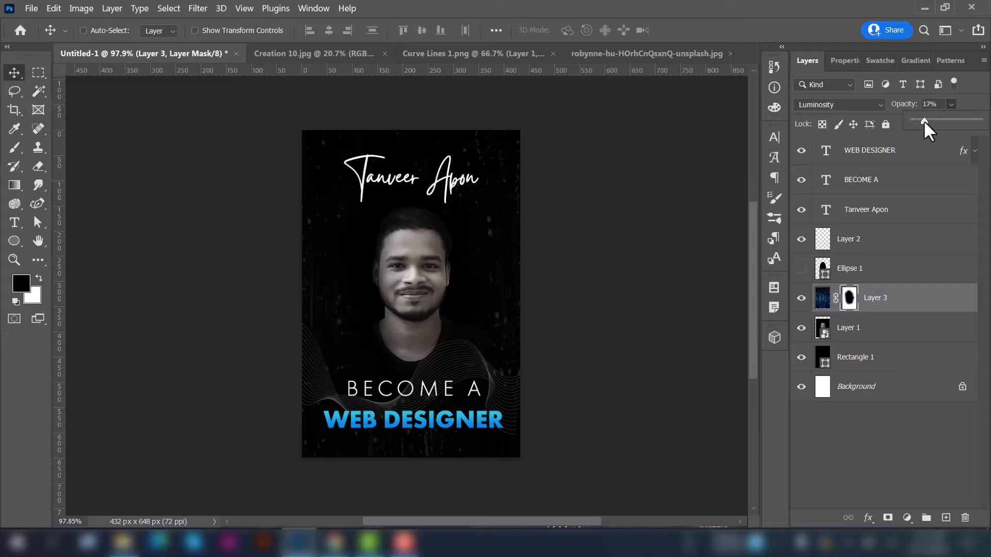
click(915, 306)
click(908, 361)
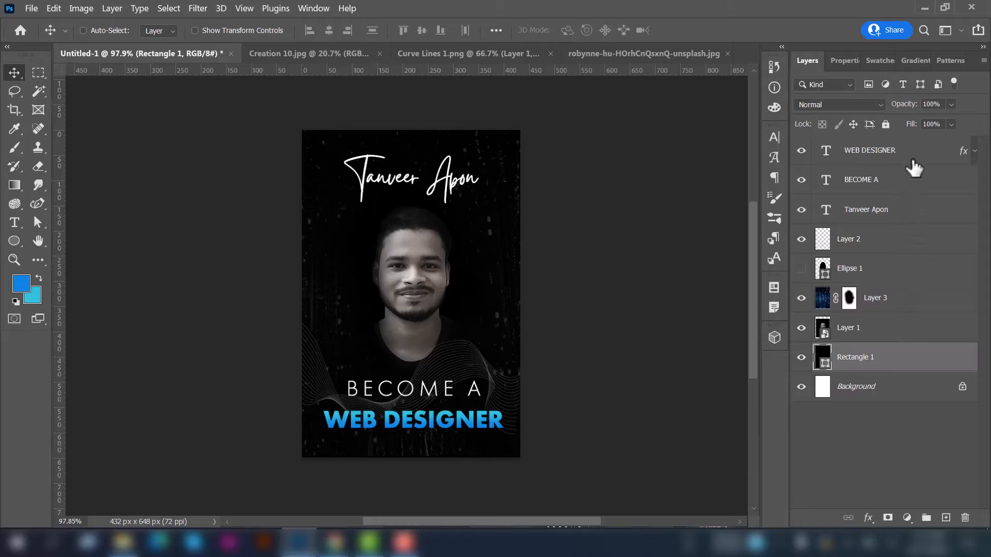